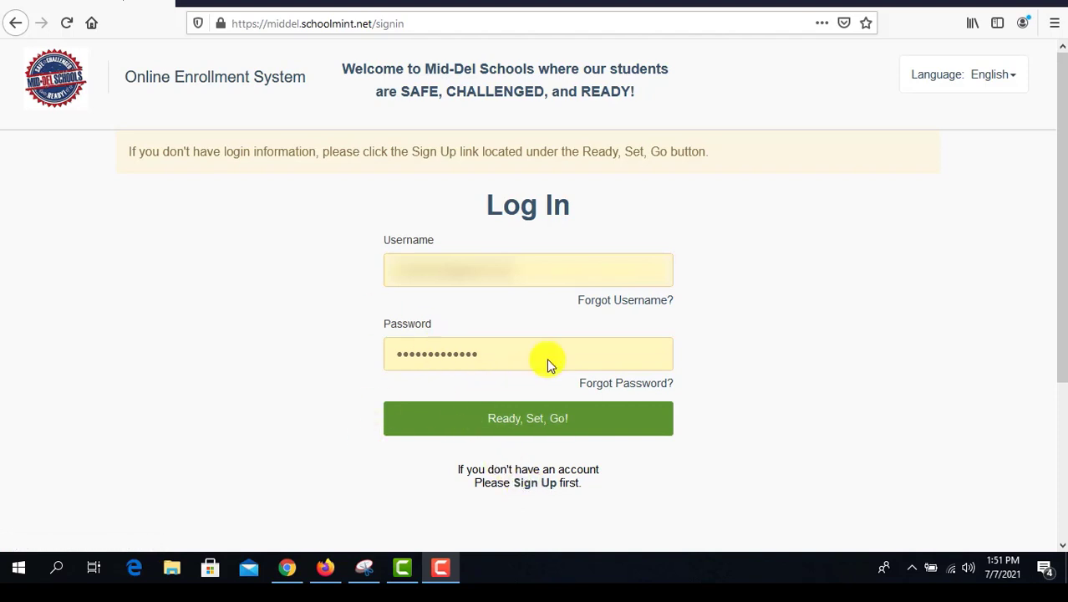
Step: Open the account sign-up page and review its username, password and confirmation fields
{"action": "left_click", "coordinate": [537, 485]}
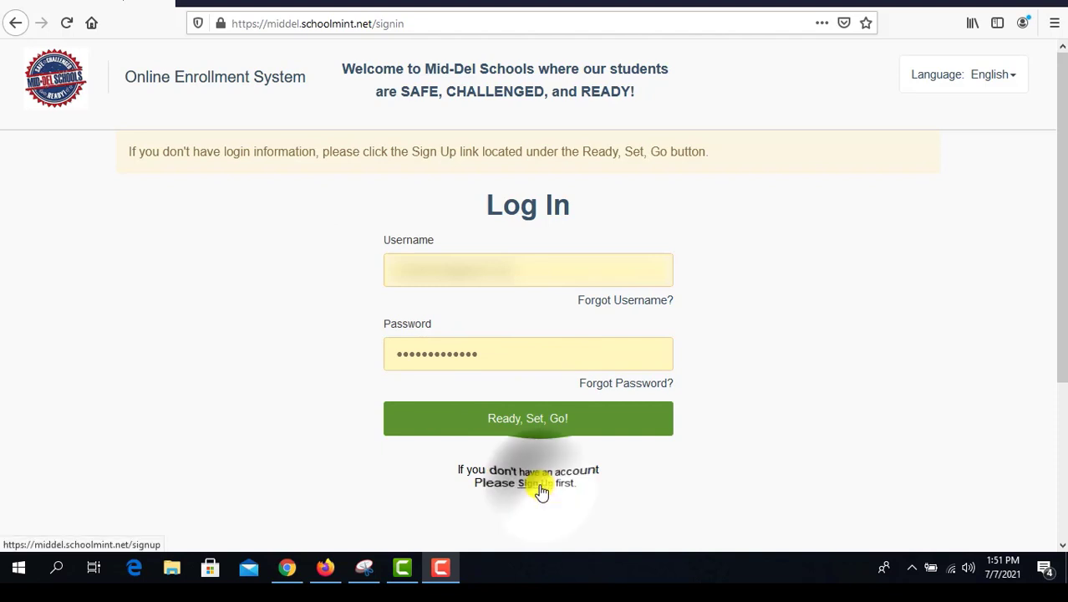
{"action": "scroll", "coordinate": [460, 302], "scroll_direction": "down", "scroll_amount": 3}
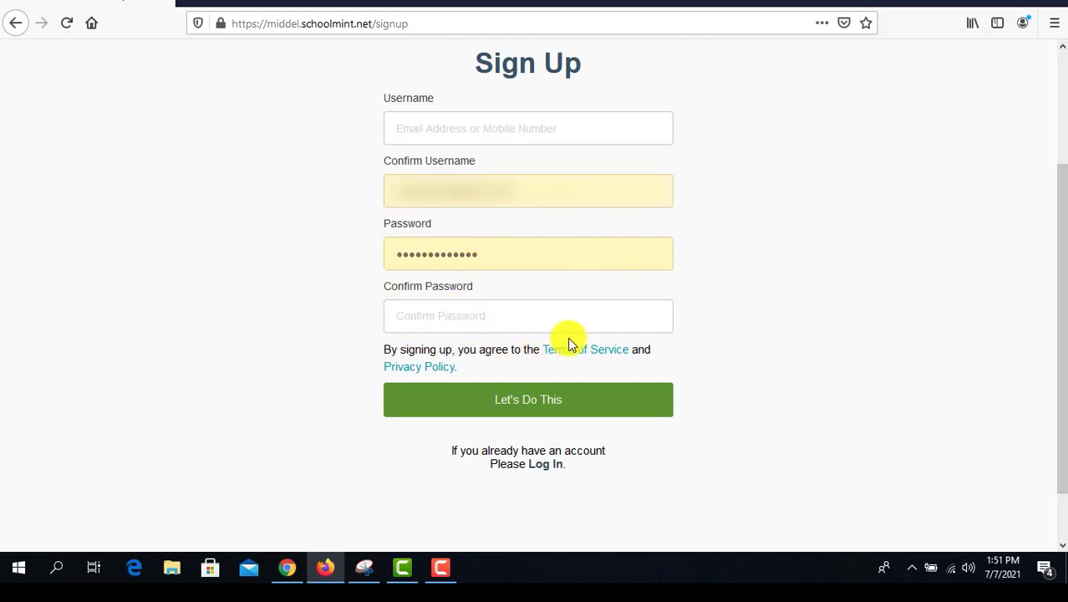
{"action": "left_click", "coordinate": [535, 406]}
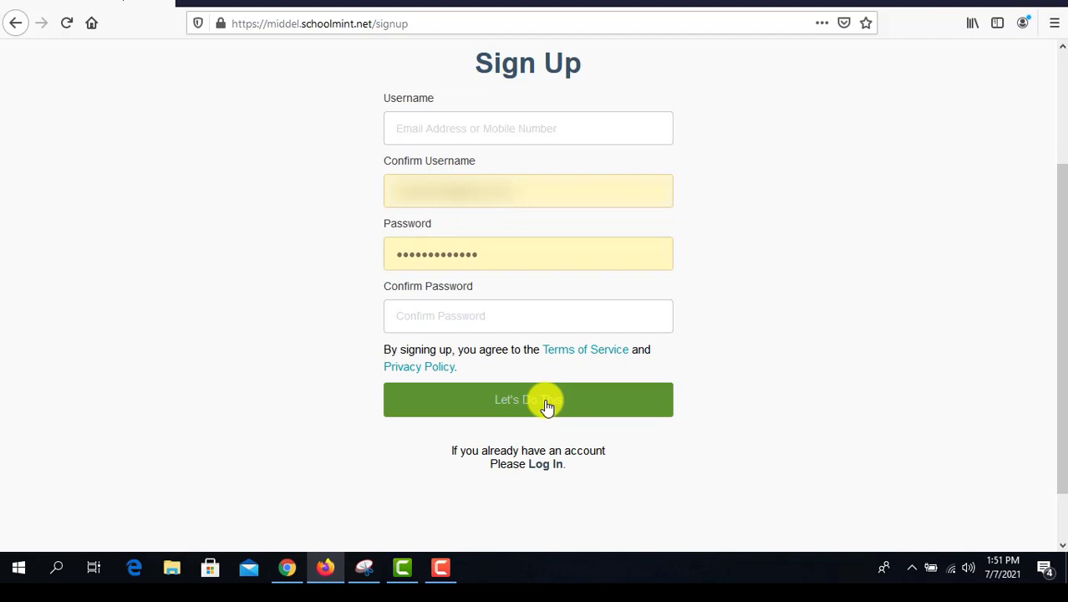
{"action": "scroll", "coordinate": [595, 504], "scroll_direction": "up", "scroll_amount": 3}
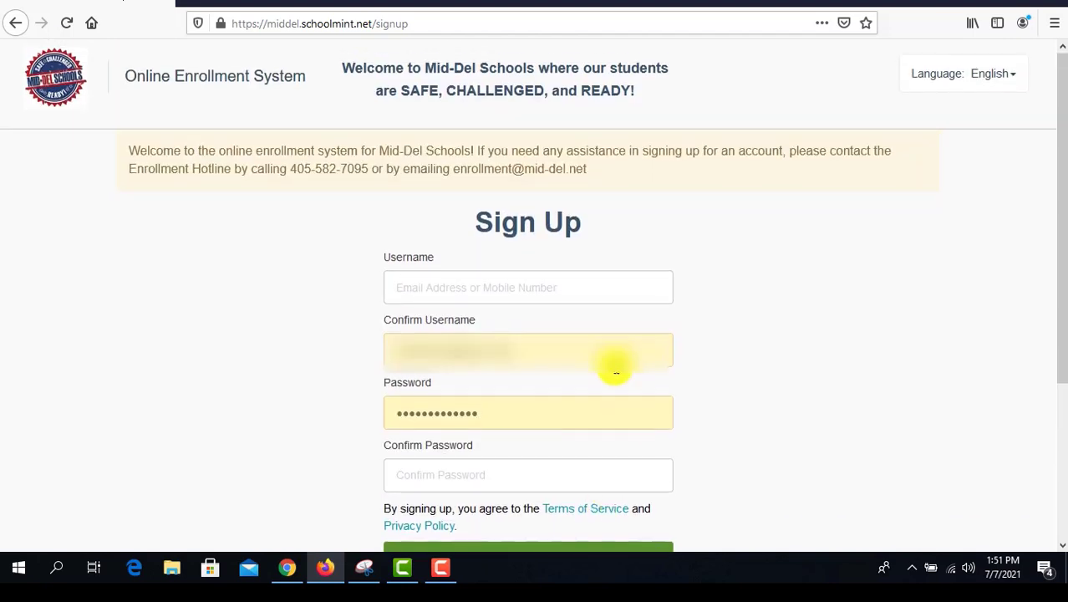
{"action": "scroll", "coordinate": [615, 369], "scroll_direction": "down", "scroll_amount": 3}
Step: Return to the login page, log in with the prefilled credentials and look over the Student Dashboard
{"action": "left_click", "coordinate": [546, 464]}
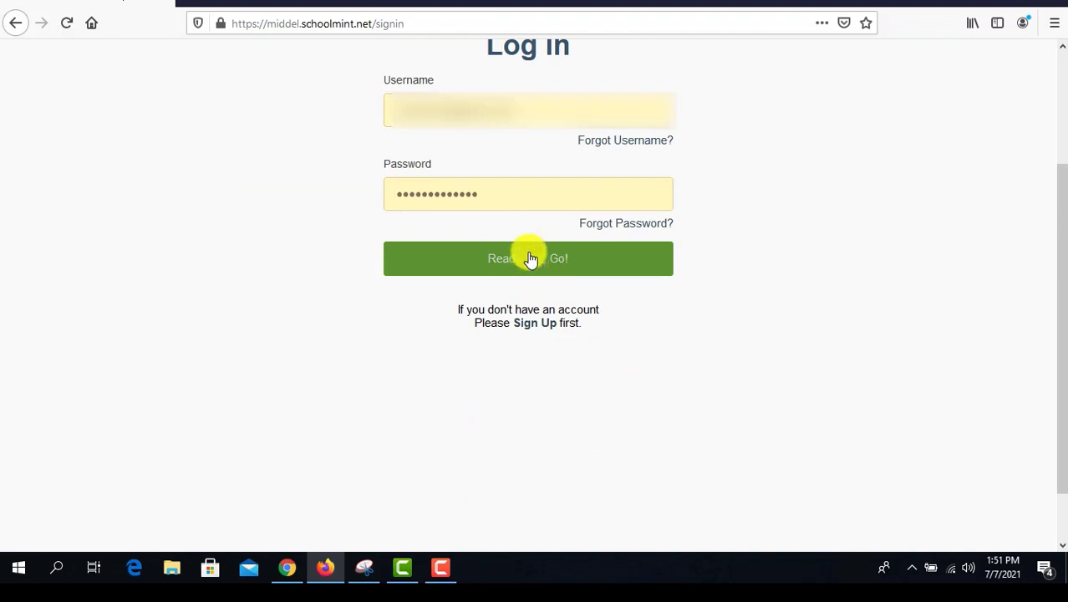
{"action": "left_click", "coordinate": [537, 266]}
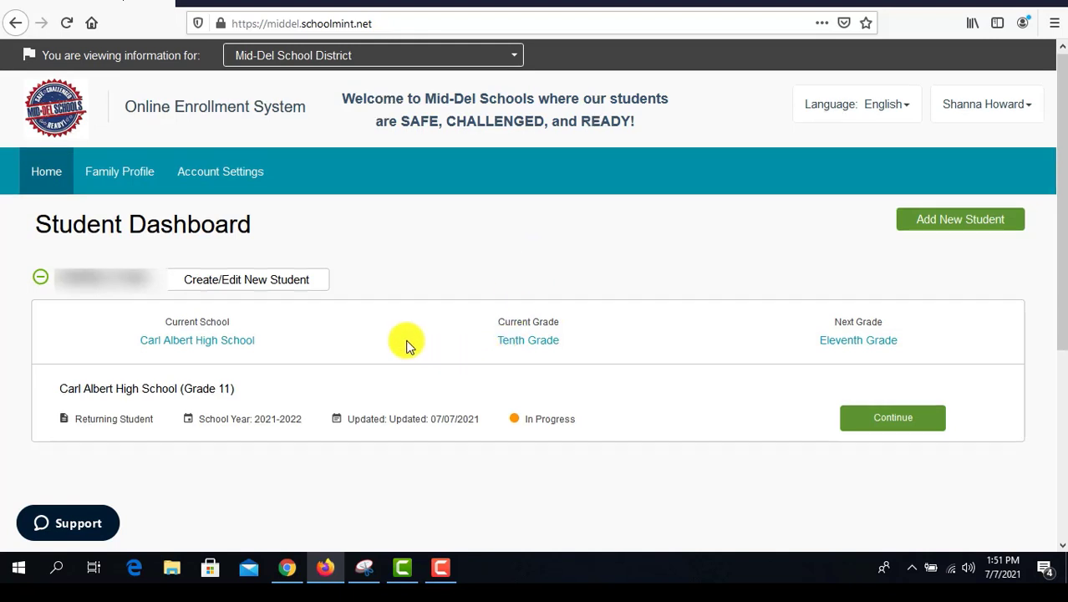
{"action": "scroll", "coordinate": [405, 342], "scroll_direction": "down", "scroll_amount": 2}
{"action": "scroll", "coordinate": [408, 365], "scroll_direction": "up", "scroll_amount": 1}
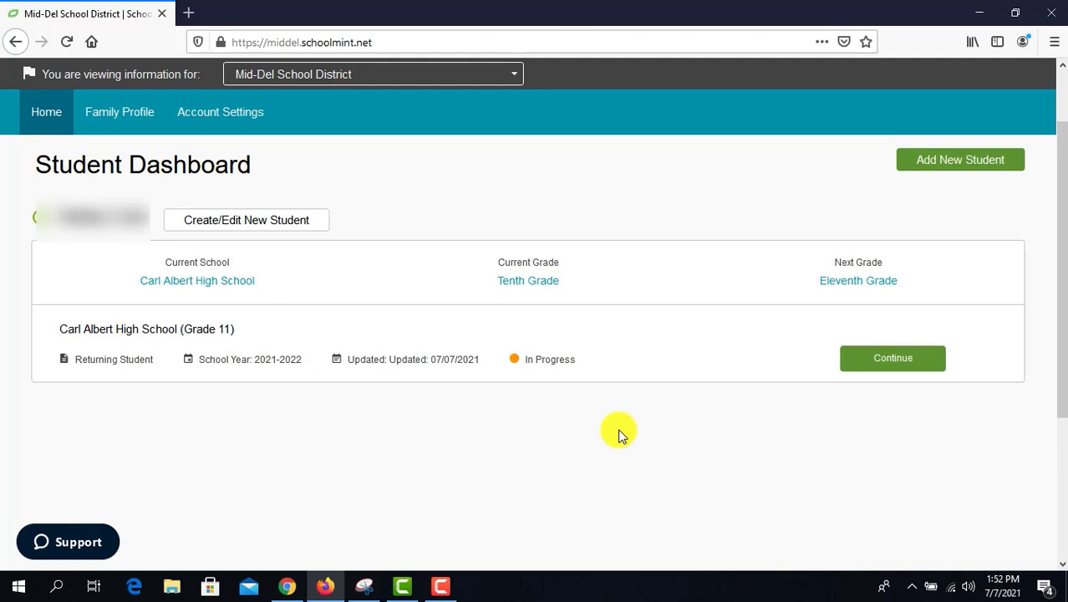
Step: Continue the in-progress 2021-2022 re-enrollment for Carl Albert High School and expand the Student Re-enrollment Form
{"action": "left_click", "coordinate": [871, 365]}
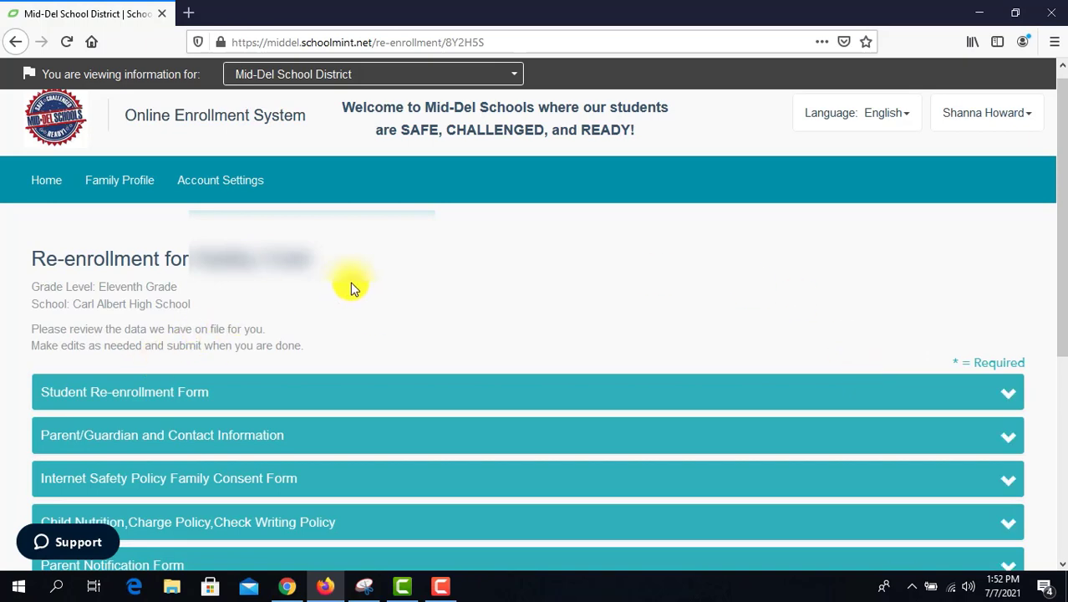
{"action": "scroll", "coordinate": [377, 276], "scroll_direction": "down", "scroll_amount": 2}
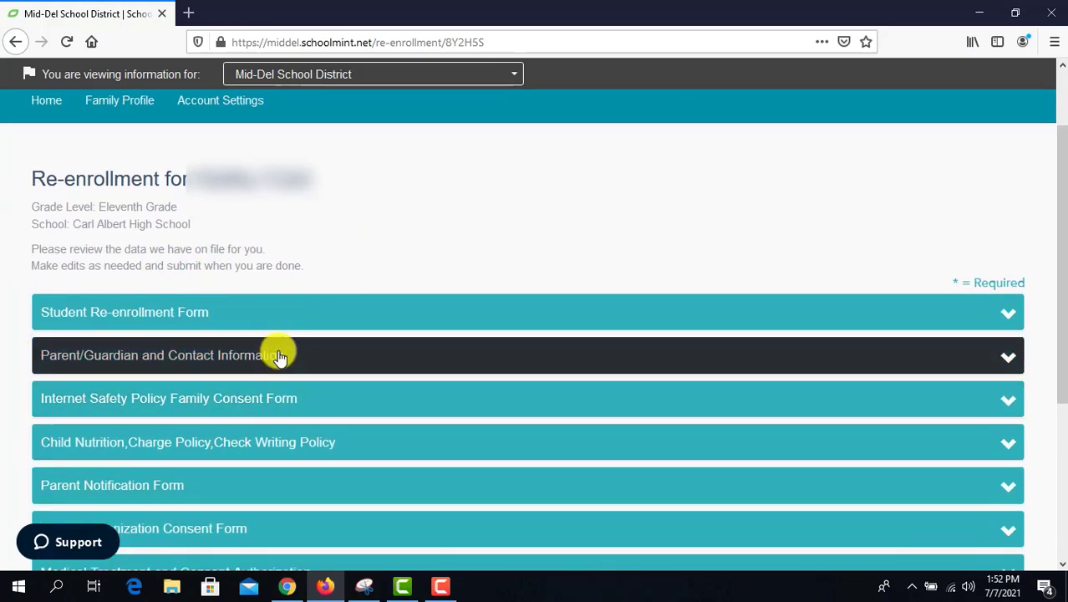
{"action": "scroll", "coordinate": [278, 350], "scroll_direction": "down", "scroll_amount": 2}
{"action": "scroll", "coordinate": [277, 350], "scroll_direction": "up", "scroll_amount": 1}
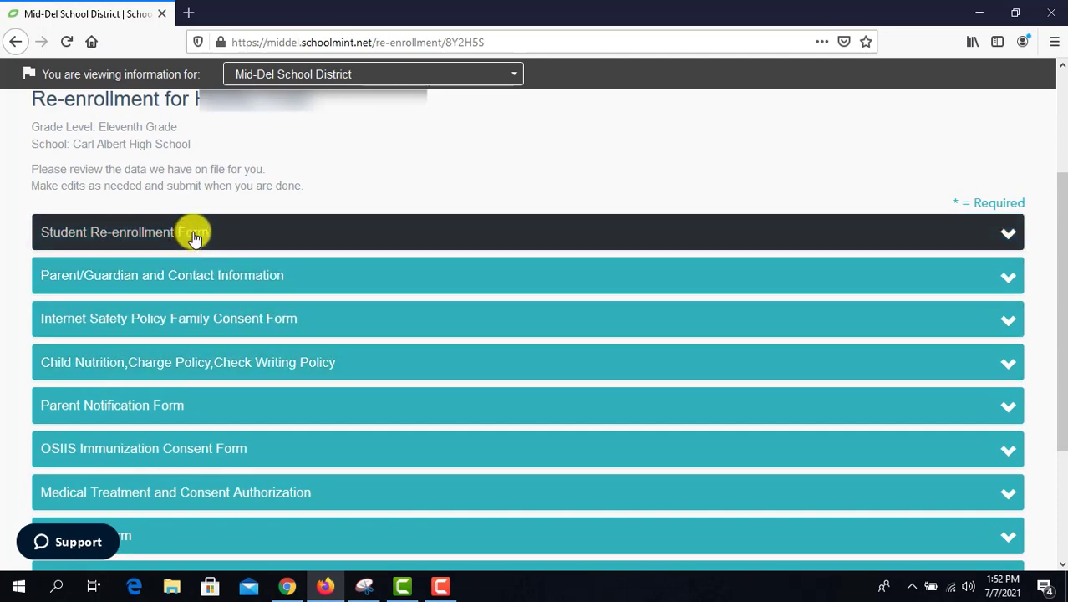
{"action": "left_click", "coordinate": [192, 233]}
Step: Review the student's legal name, gender, birth date, grade level, age, primary phone number and physical address on file
{"action": "scroll", "coordinate": [373, 280], "scroll_direction": "down", "scroll_amount": 2}
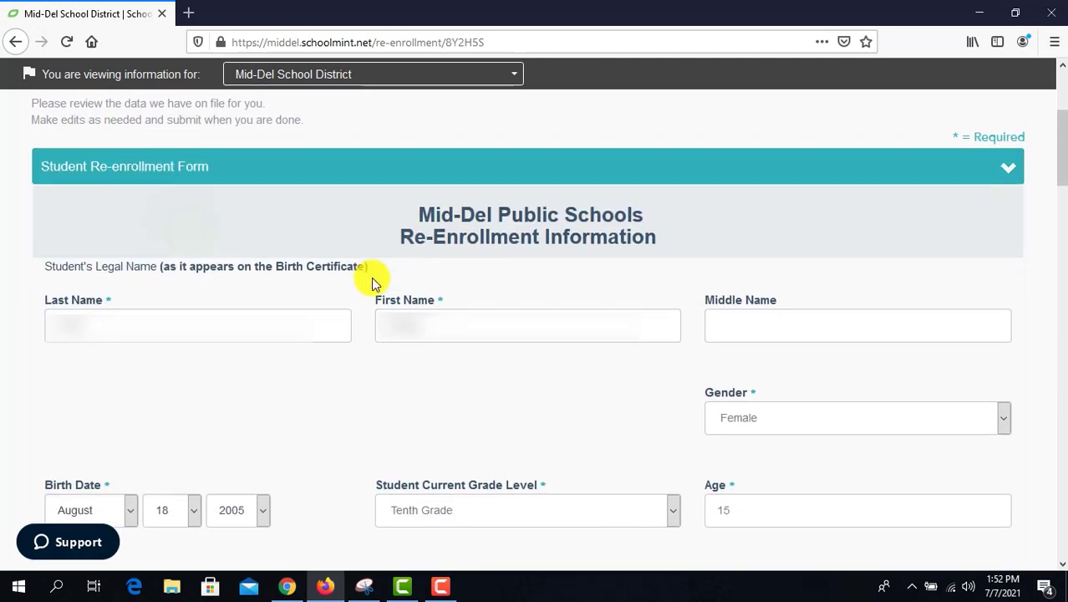
{"action": "scroll", "coordinate": [370, 279], "scroll_direction": "down", "scroll_amount": 1}
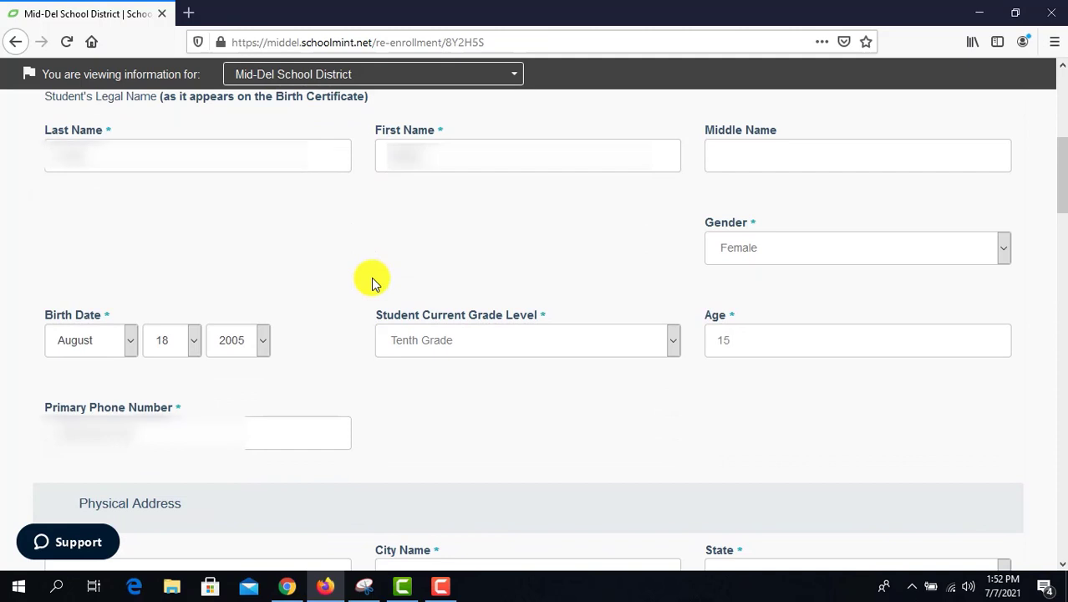
{"action": "scroll", "coordinate": [314, 309], "scroll_direction": "down", "scroll_amount": 1}
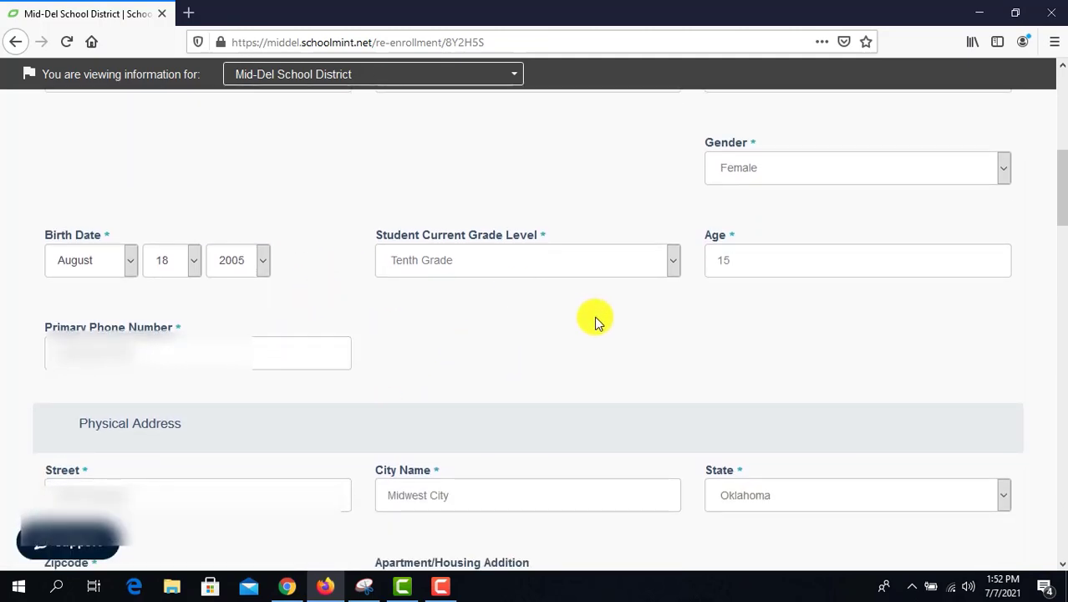
{"action": "scroll", "coordinate": [595, 316], "scroll_direction": "down", "scroll_amount": 2}
{"action": "scroll", "coordinate": [601, 313], "scroll_direction": "up", "scroll_amount": 2}
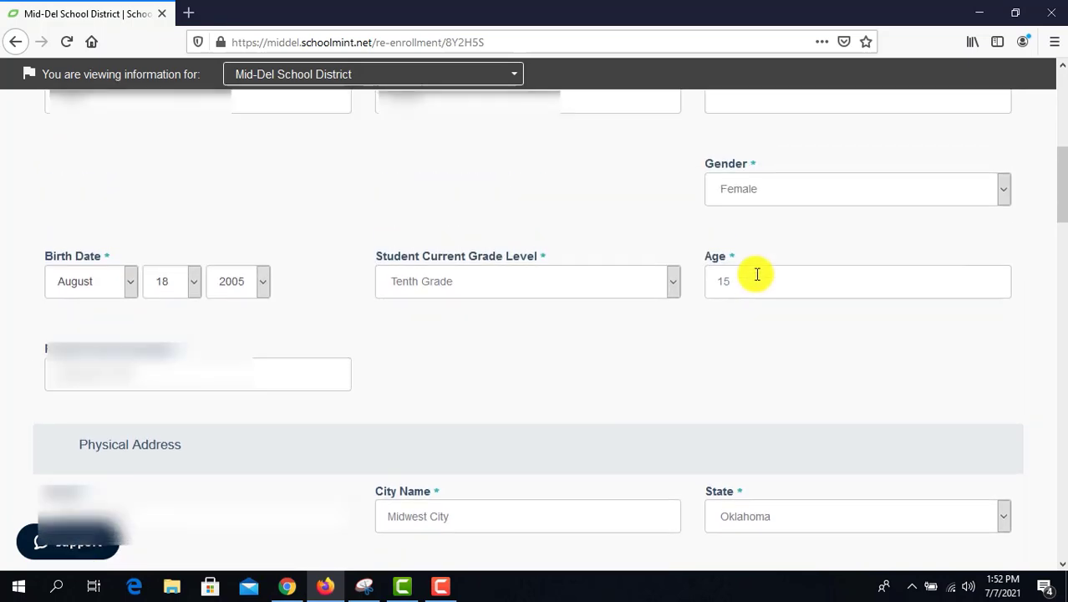
{"action": "scroll", "coordinate": [760, 220], "scroll_direction": "up", "scroll_amount": 1}
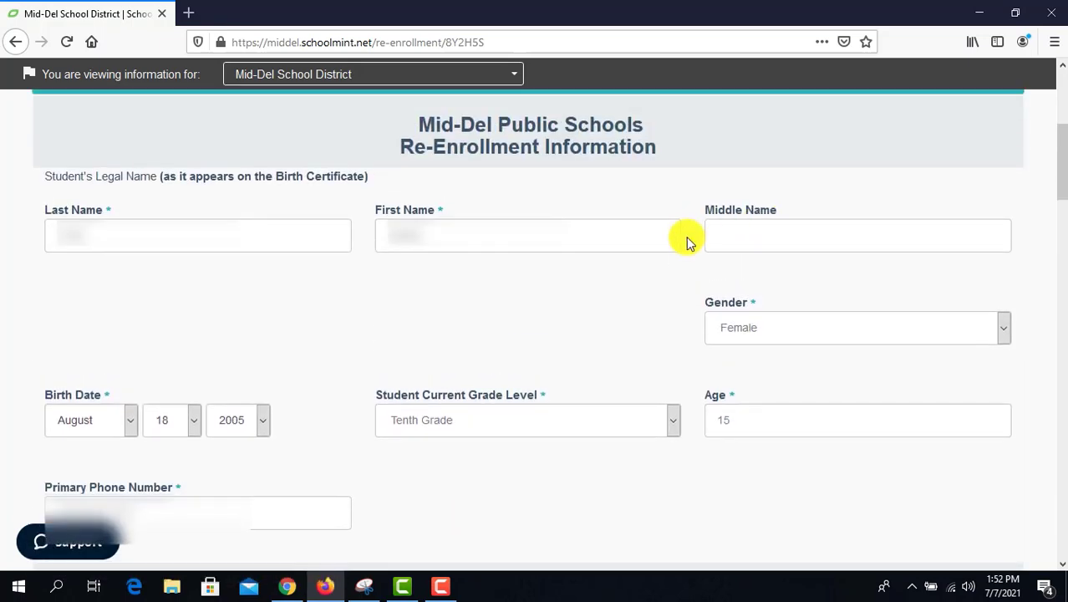
{"action": "scroll", "coordinate": [774, 329], "scroll_direction": "down", "scroll_amount": 2}
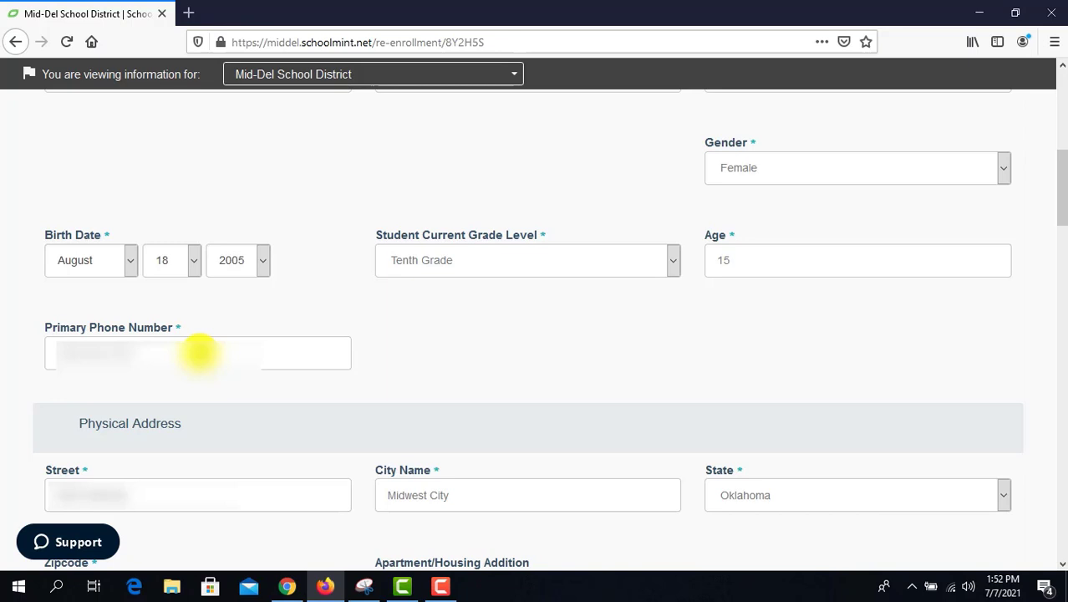
{"action": "scroll", "coordinate": [199, 352], "scroll_direction": "down", "scroll_amount": 2}
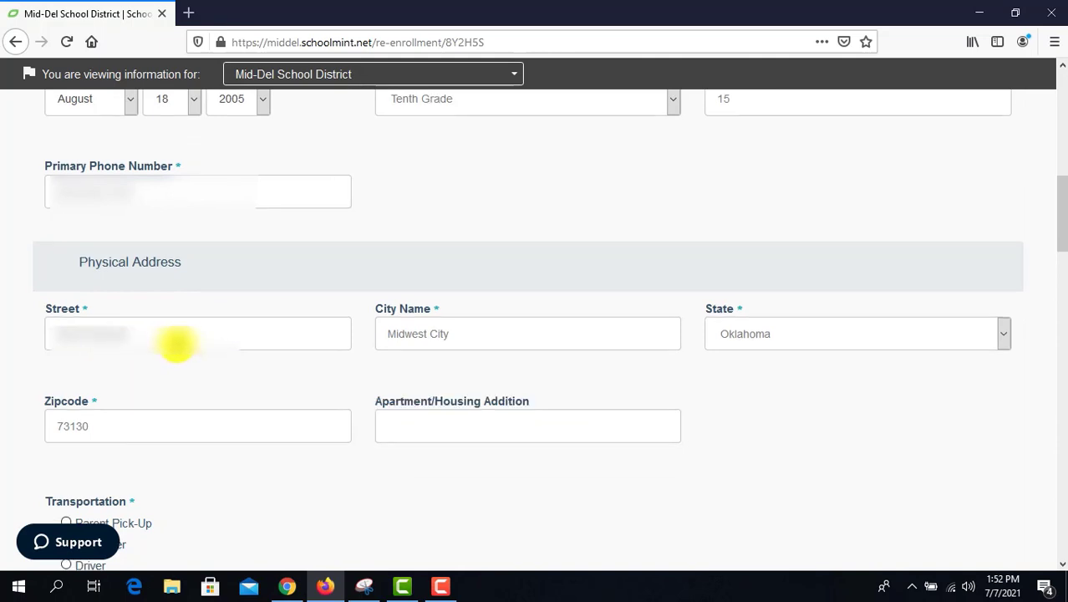
{"action": "scroll", "coordinate": [175, 342], "scroll_direction": "down", "scroll_amount": 2}
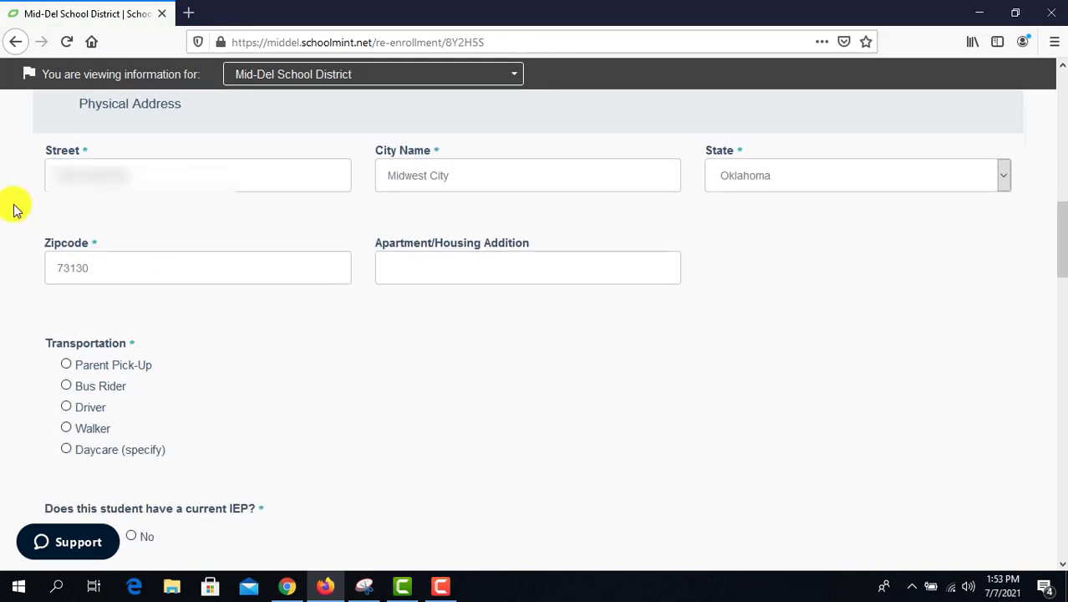
Step: Set the student's transportation to Walker
{"action": "scroll", "coordinate": [209, 318], "scroll_direction": "down", "scroll_amount": 2}
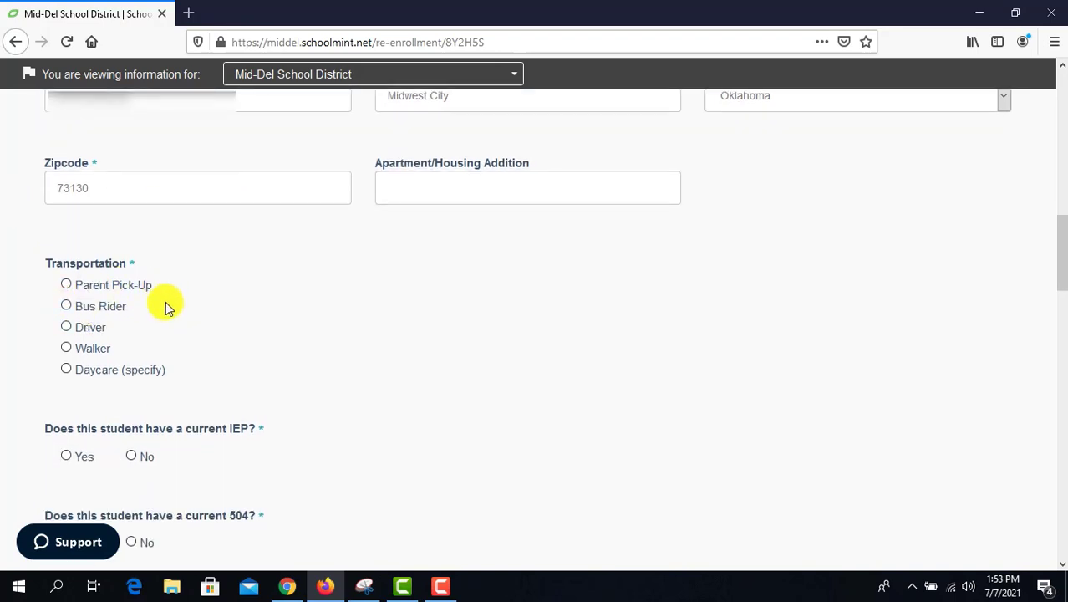
{"action": "scroll", "coordinate": [186, 293], "scroll_direction": "down", "scroll_amount": 2}
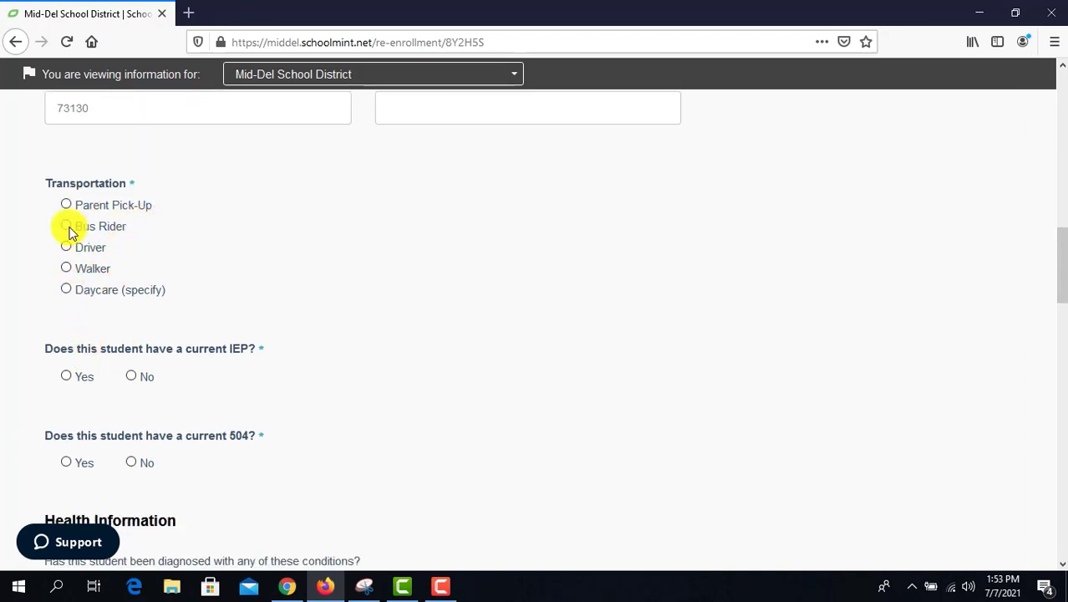
{"action": "left_click", "coordinate": [66, 267]}
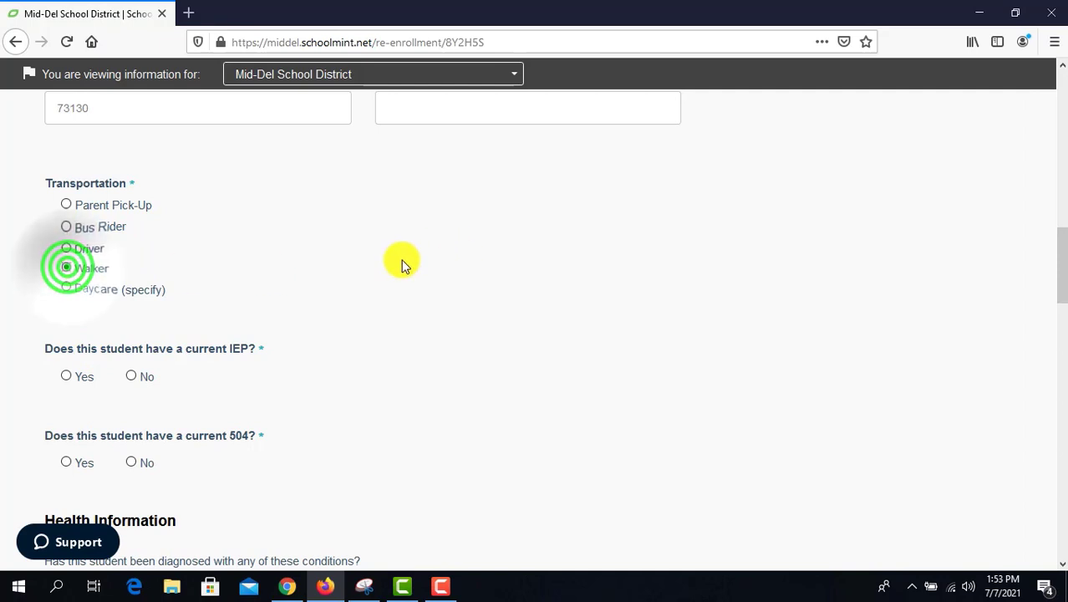
Step: Answer No to both the current IEP and the current 504 questions
{"action": "scroll", "coordinate": [251, 243], "scroll_direction": "down", "scroll_amount": 2}
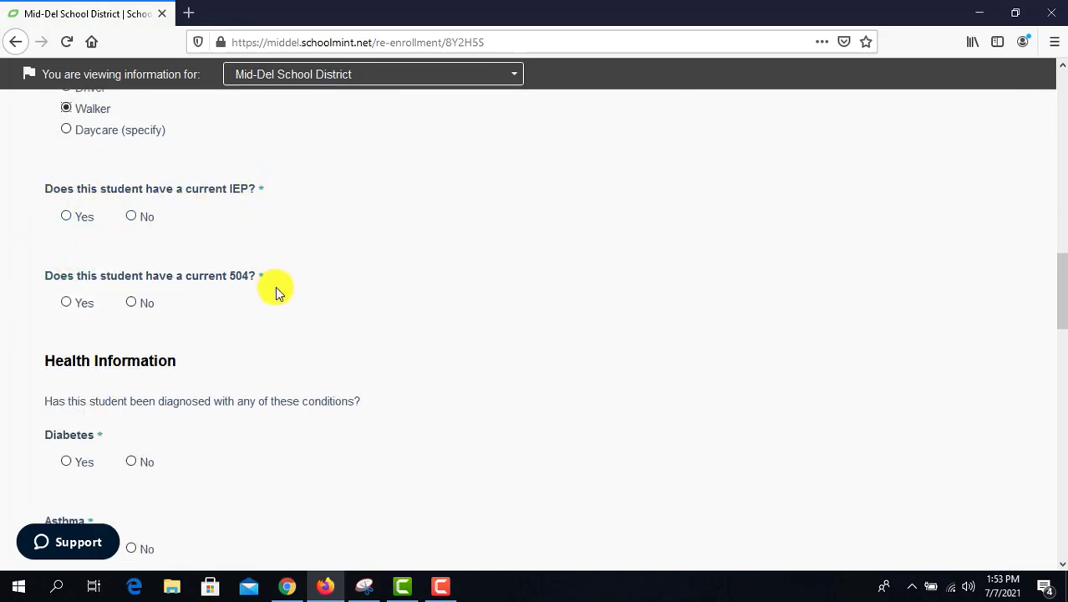
{"action": "left_click", "coordinate": [131, 218]}
{"action": "left_click", "coordinate": [131, 302]}
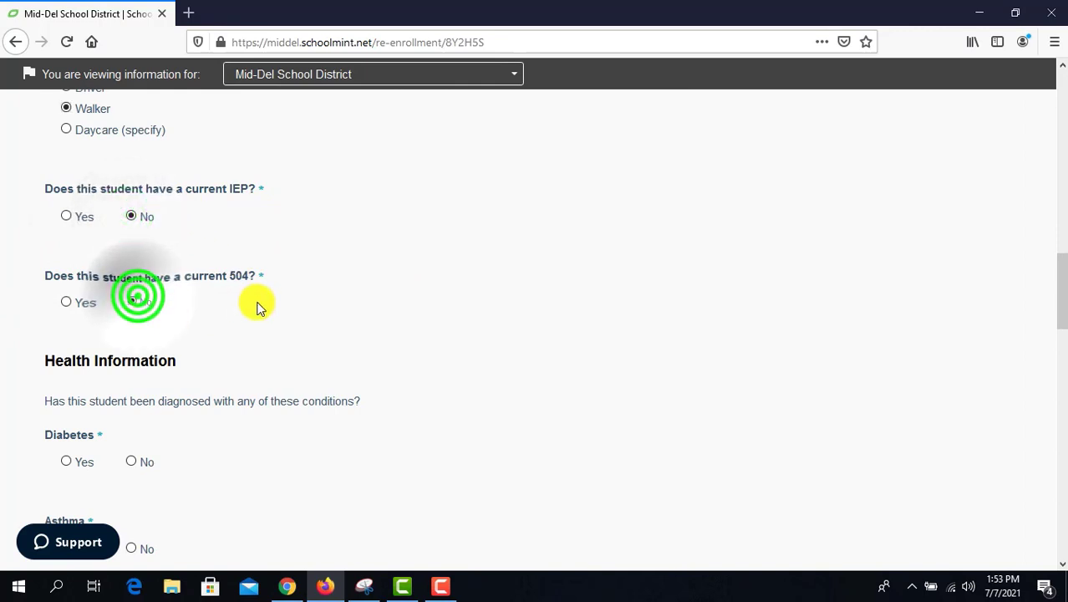
Step: Answer No to diabetes, asthma, seizures and other chronic health conditions in the Health Information section
{"action": "scroll", "coordinate": [51, 365], "scroll_direction": "down", "scroll_amount": 2}
{"action": "scroll", "coordinate": [168, 284], "scroll_direction": "down", "scroll_amount": 4}
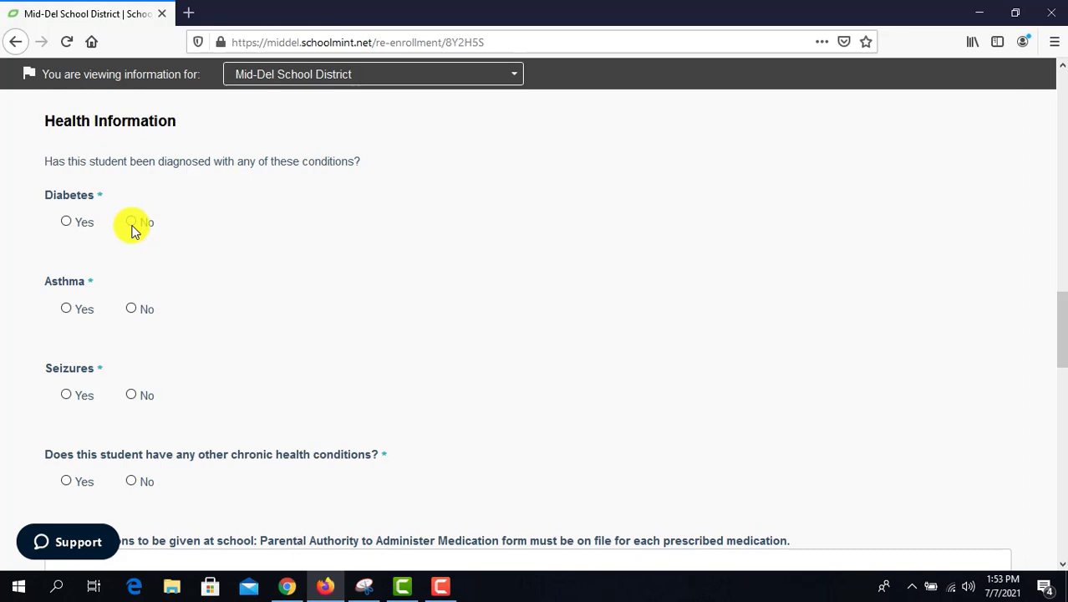
{"action": "left_click", "coordinate": [132, 224]}
{"action": "left_click", "coordinate": [131, 309]}
{"action": "left_click", "coordinate": [132, 395]}
{"action": "scroll", "coordinate": [172, 261], "scroll_direction": "down", "scroll_amount": 2}
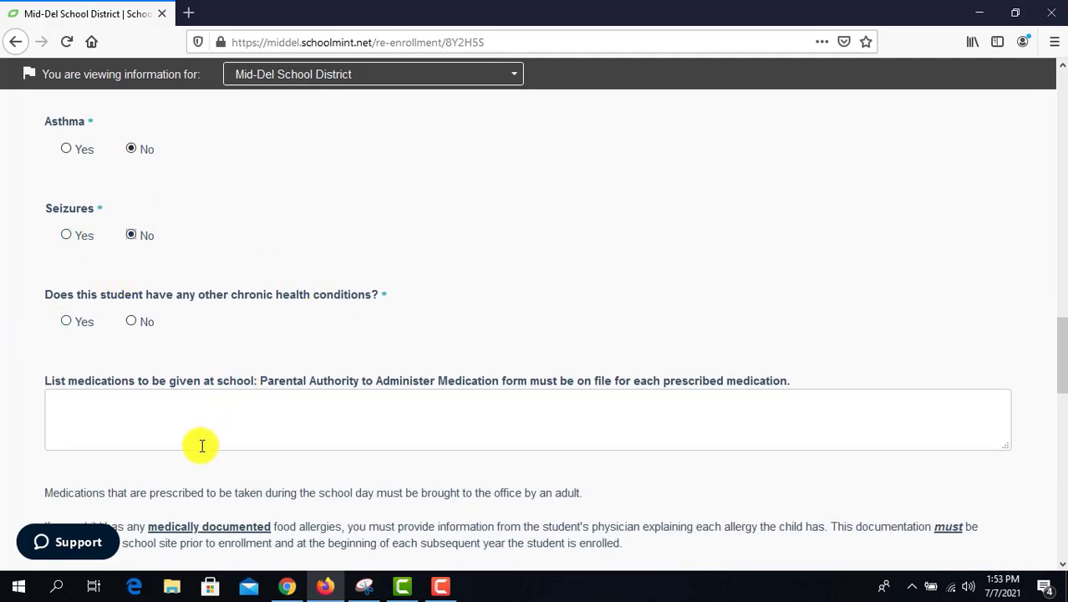
{"action": "scroll", "coordinate": [101, 334], "scroll_direction": "down", "scroll_amount": 2}
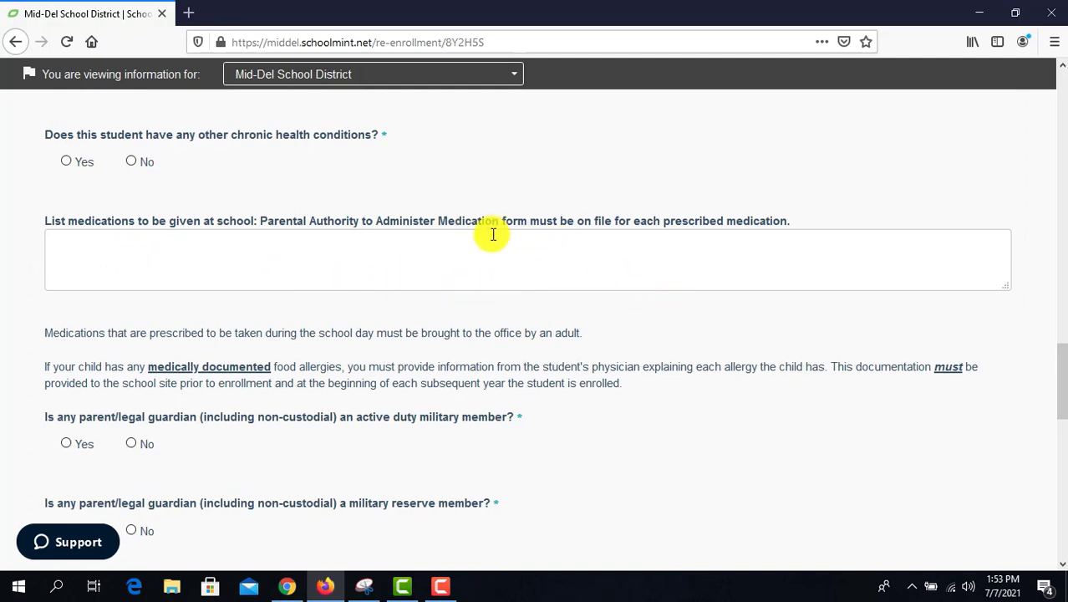
{"action": "scroll", "coordinate": [382, 282], "scroll_direction": "up", "scroll_amount": 2}
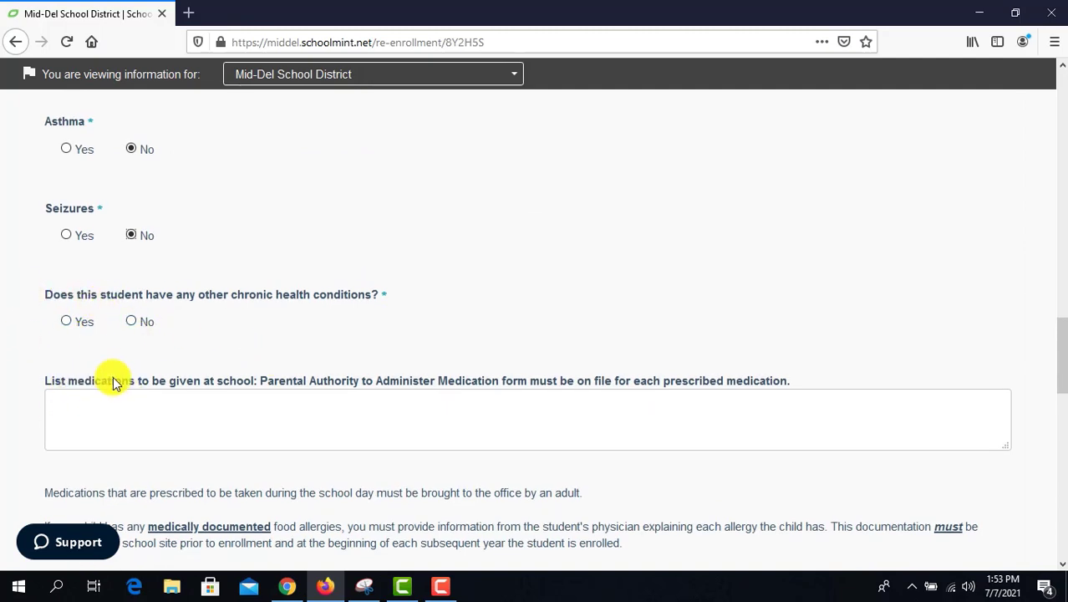
{"action": "scroll", "coordinate": [112, 377], "scroll_direction": "down", "scroll_amount": 2}
{"action": "left_click", "coordinate": [131, 242]}
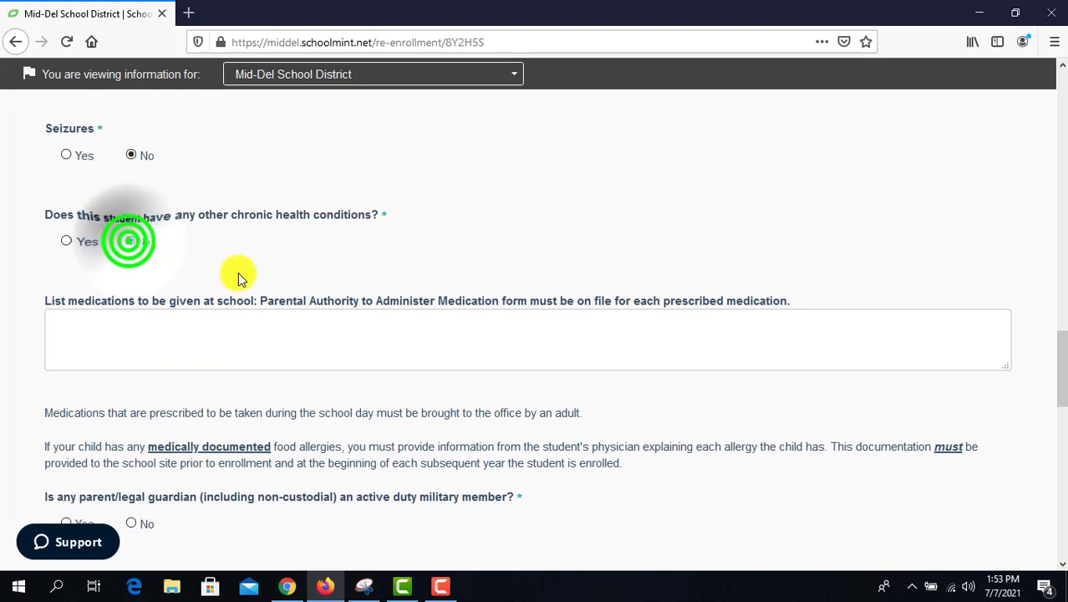
Step: Answer No to the parent/guardian active duty military, military reserve and National Guard questions
{"action": "scroll", "coordinate": [279, 284], "scroll_direction": "down", "scroll_amount": 5}
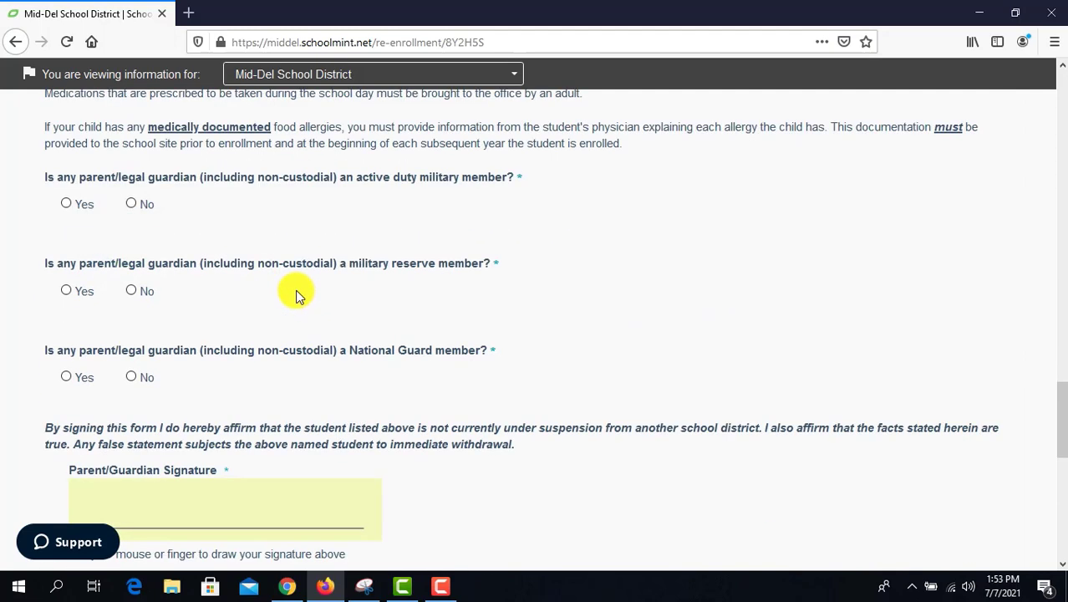
{"action": "left_click", "coordinate": [130, 206]}
{"action": "left_click", "coordinate": [133, 292]}
{"action": "scroll", "coordinate": [204, 341], "scroll_direction": "down", "scroll_amount": 1}
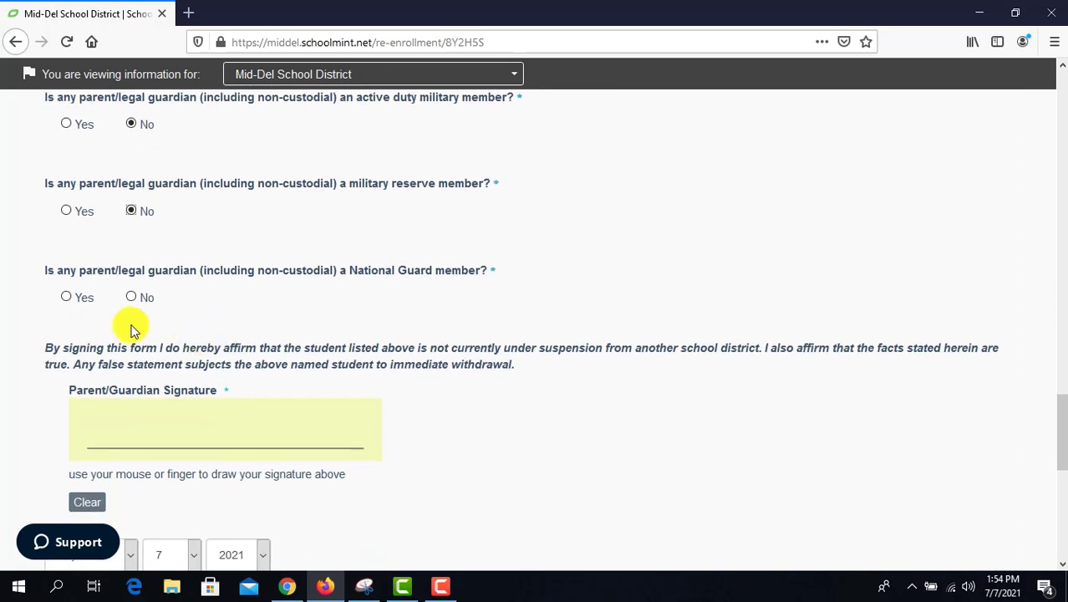
{"action": "left_click", "coordinate": [130, 303]}
Step: Draw the parent/guardian signature at the end of the Student Re-enrollment Form
{"action": "scroll", "coordinate": [92, 359], "scroll_direction": "down", "scroll_amount": 2}
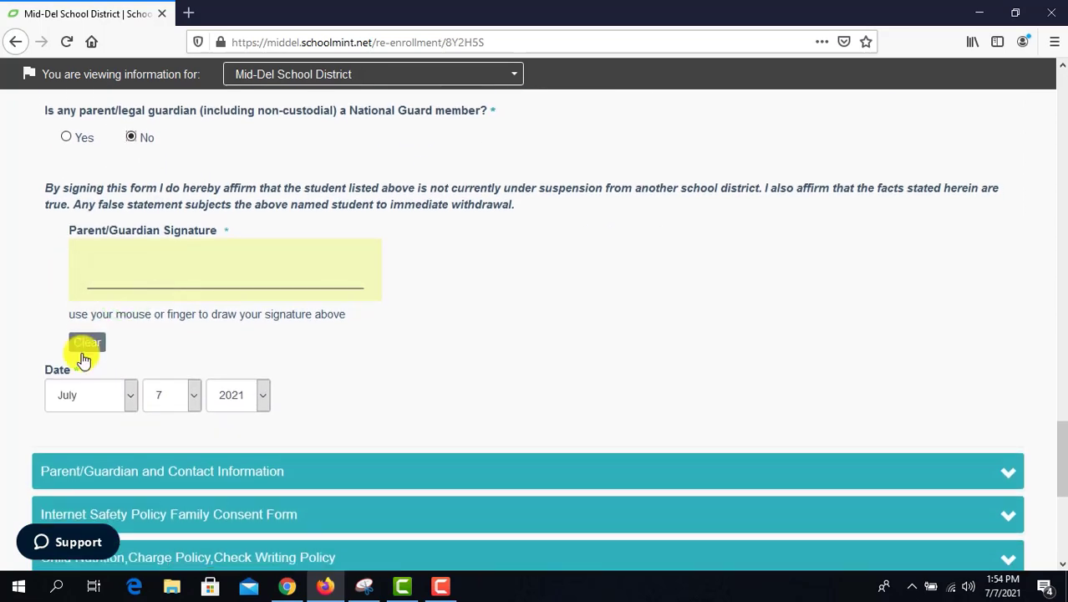
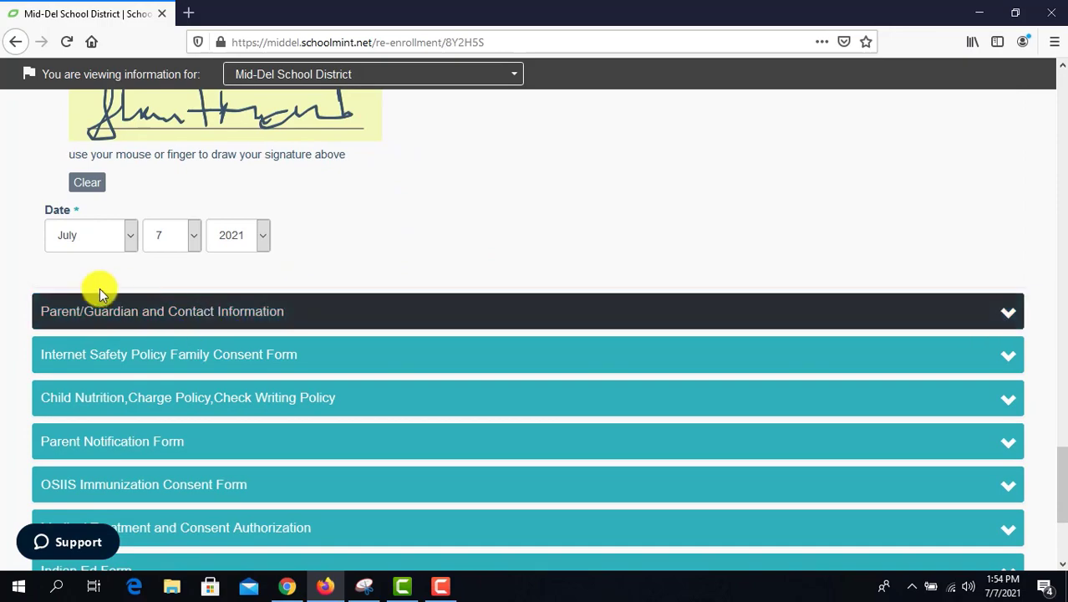
{"action": "scroll", "coordinate": [354, 261], "scroll_direction": "up", "scroll_amount": 3}
{"action": "scroll", "coordinate": [355, 266], "scroll_direction": "down", "scroll_amount": 3}
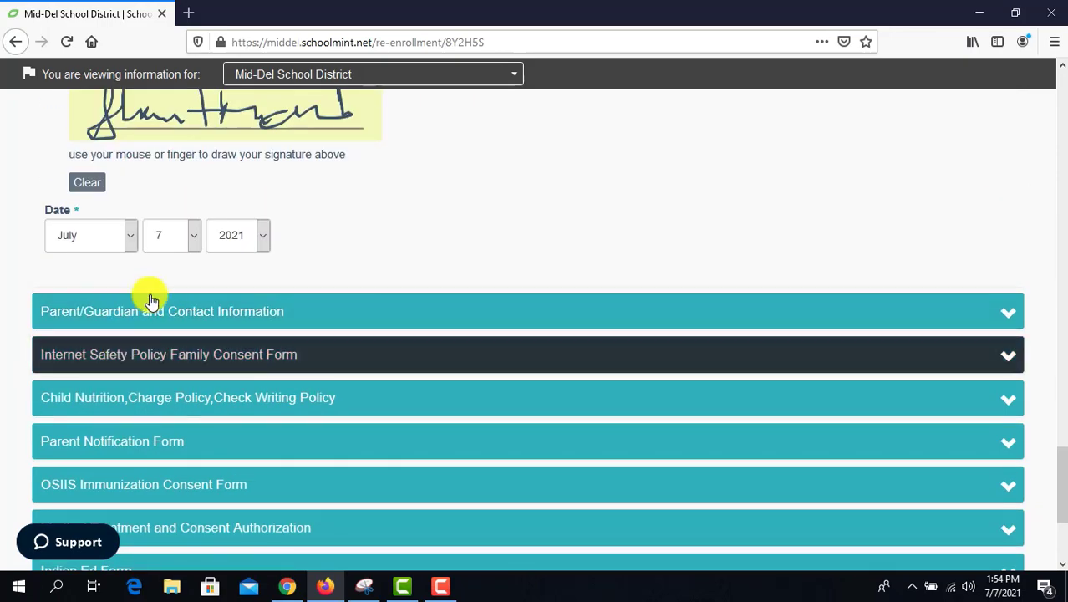
Step: Expand the Parent/Guardian and Contact Information form and look over the Student Lives With options
{"action": "left_click", "coordinate": [152, 305]}
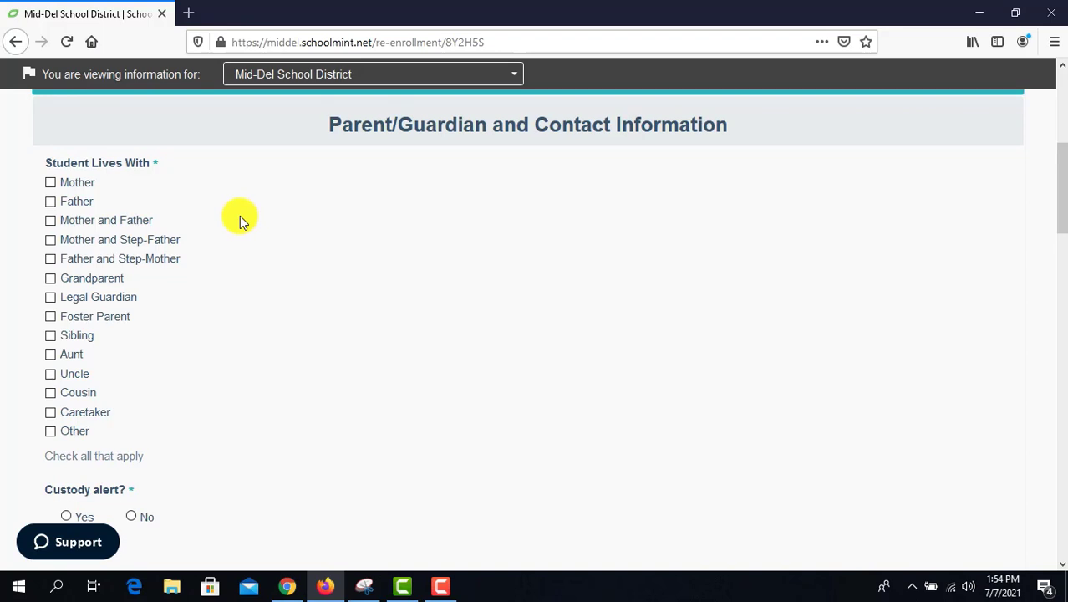
{"action": "scroll", "coordinate": [251, 234], "scroll_direction": "down", "scroll_amount": 2}
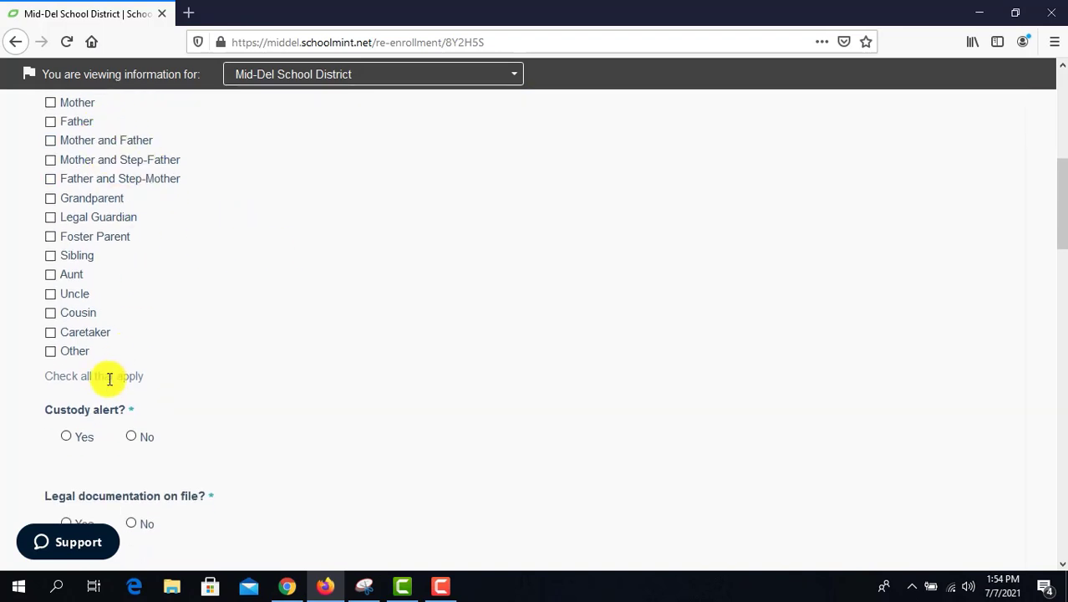
Step: Mark Mother and Step-Father under Student Lives With
{"action": "left_click", "coordinate": [98, 348]}
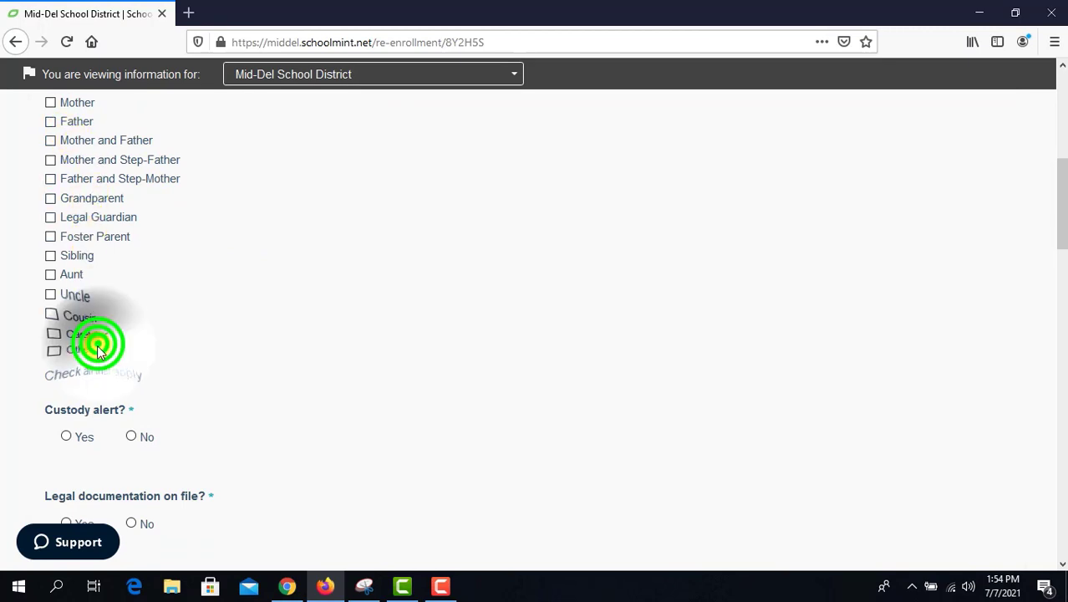
{"action": "scroll", "coordinate": [175, 284], "scroll_direction": "up", "scroll_amount": 2}
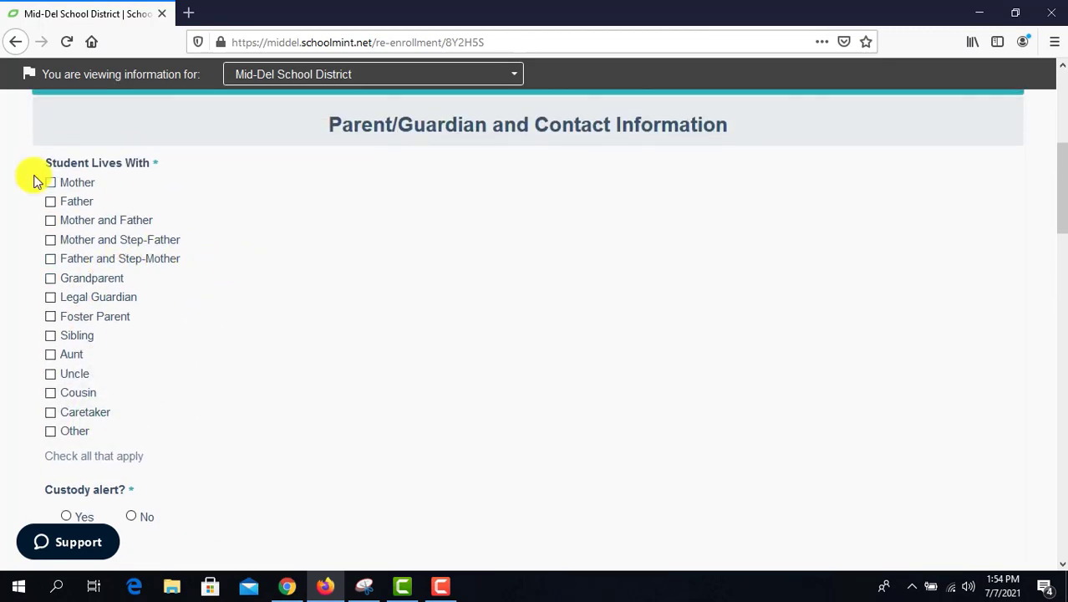
{"action": "left_click", "coordinate": [52, 241]}
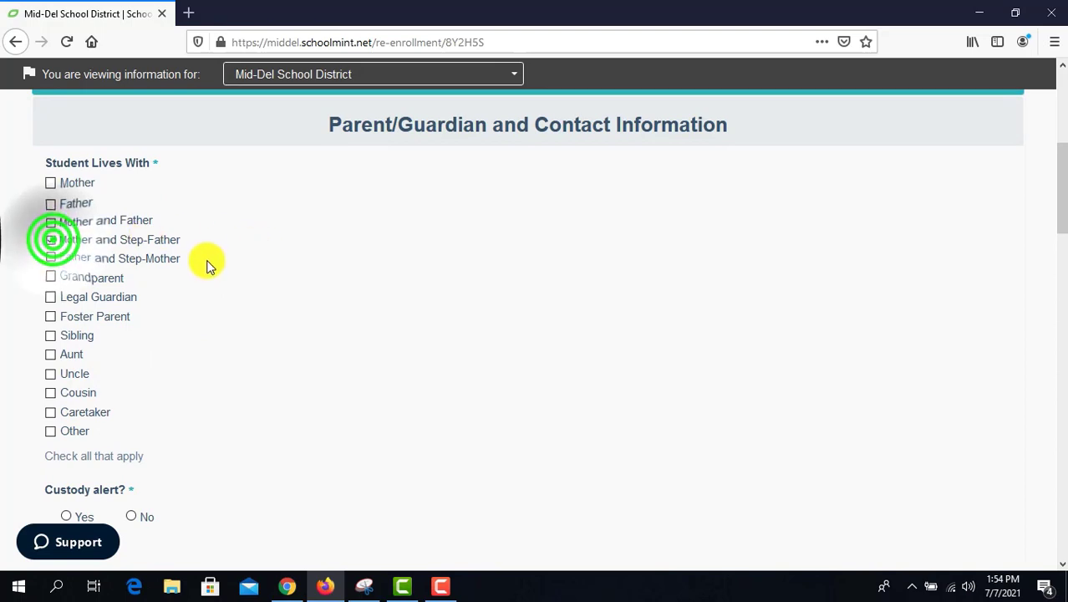
Step: Set the custody alert question to Yes to view its explanation and upload fields, and change the answer to No
{"action": "scroll", "coordinate": [209, 244], "scroll_direction": "down", "scroll_amount": 5}
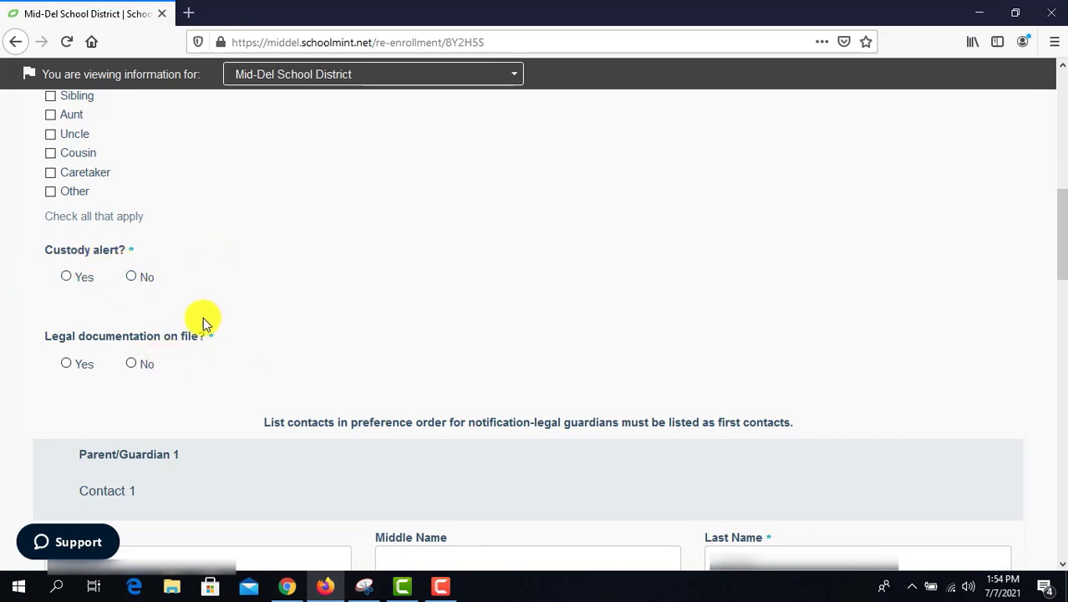
{"action": "left_click", "coordinate": [66, 278]}
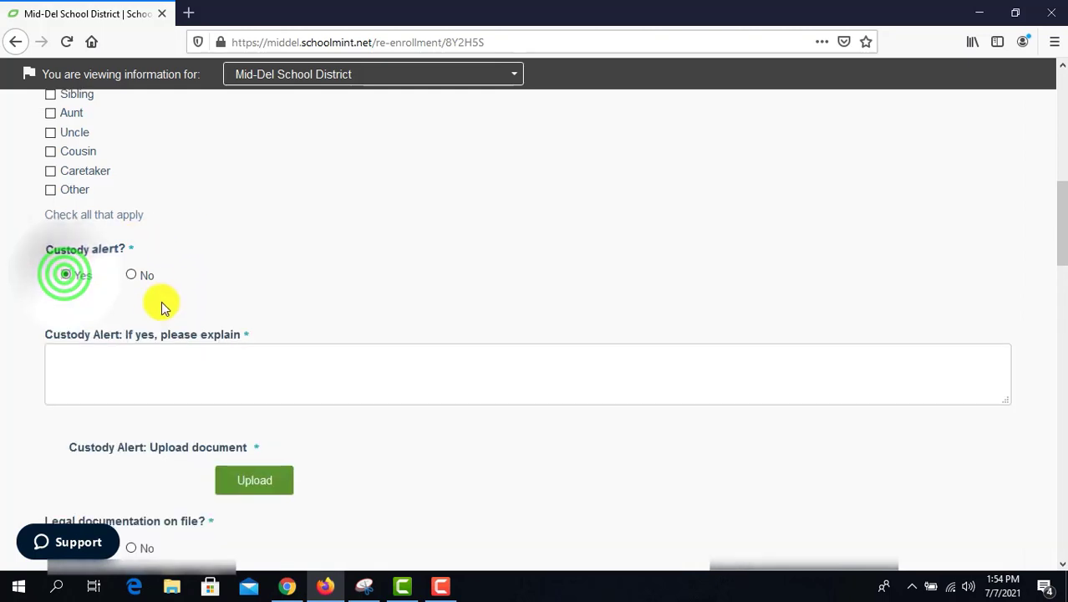
{"action": "scroll", "coordinate": [162, 305], "scroll_direction": "down", "scroll_amount": 2}
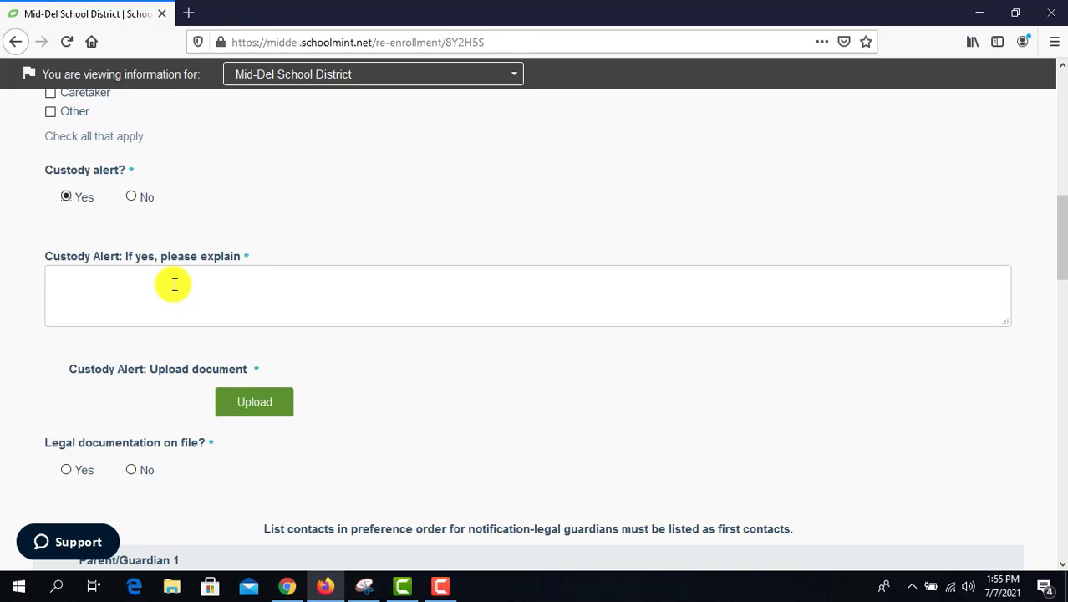
{"action": "left_click", "coordinate": [132, 198]}
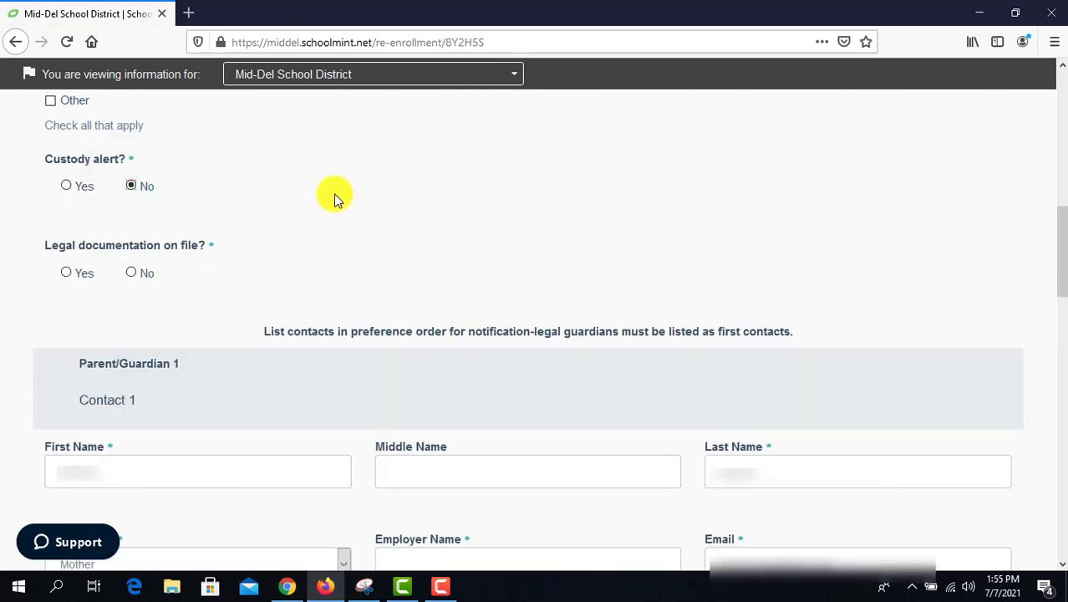
Step: Set the legal documentation on file question to Yes to view its explanation field, and change the answer to No
{"action": "scroll", "coordinate": [127, 178], "scroll_direction": "down", "scroll_amount": 2}
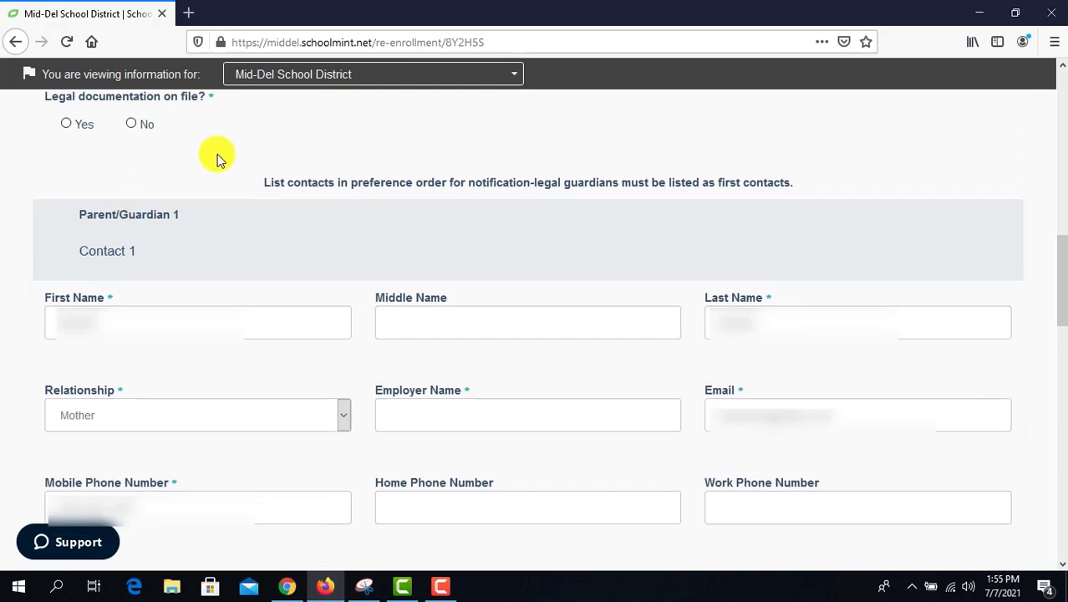
{"action": "scroll", "coordinate": [217, 154], "scroll_direction": "up", "scroll_amount": 1}
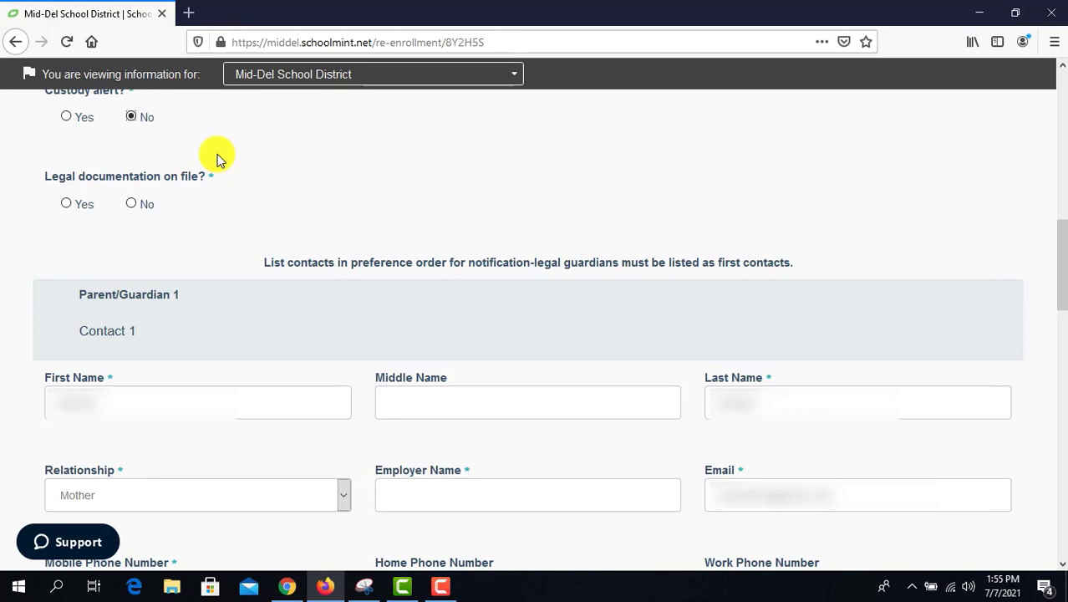
{"action": "left_click", "coordinate": [65, 205]}
{"action": "scroll", "coordinate": [393, 338], "scroll_direction": "down", "scroll_amount": 1}
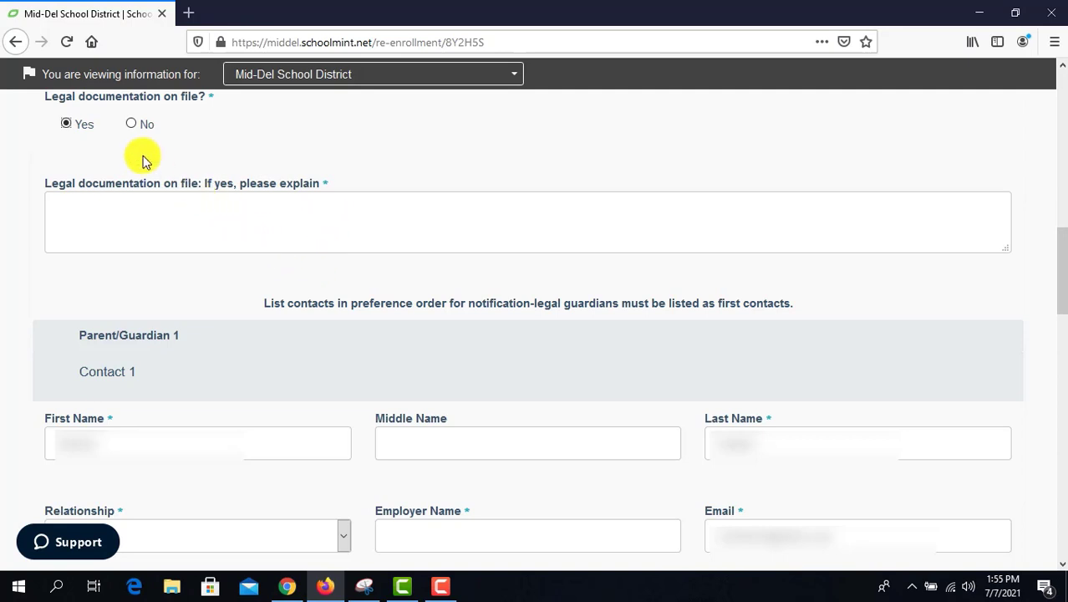
{"action": "left_click", "coordinate": [131, 123]}
Step: Look over the Parent/Guardian 1 contact fields and answer No to adding a second parent/guardian
{"action": "scroll", "coordinate": [309, 218], "scroll_direction": "down", "scroll_amount": 3}
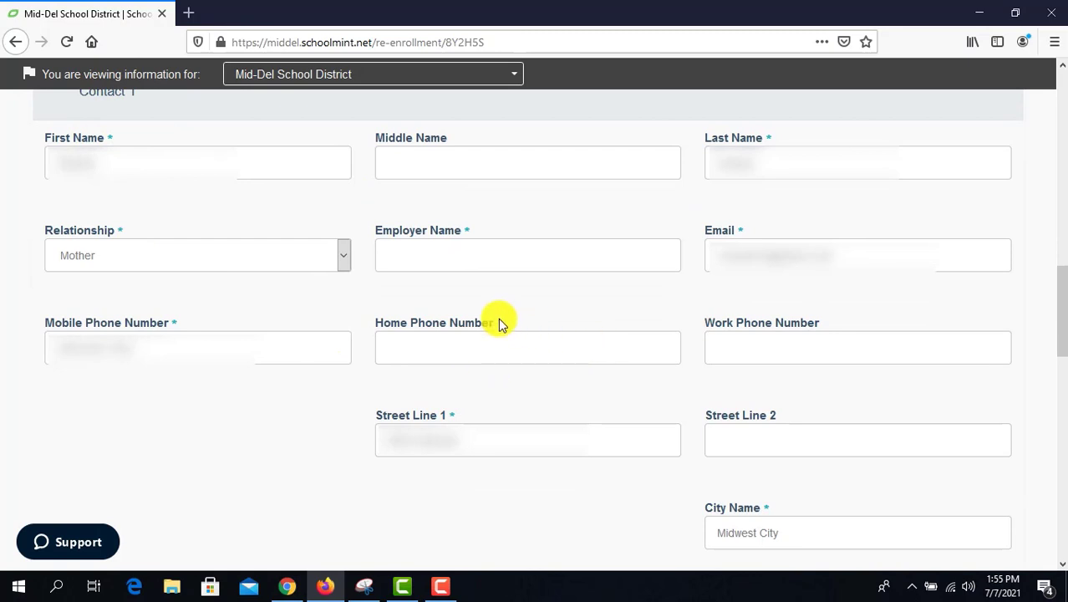
{"action": "scroll", "coordinate": [574, 332], "scroll_direction": "down", "scroll_amount": 3}
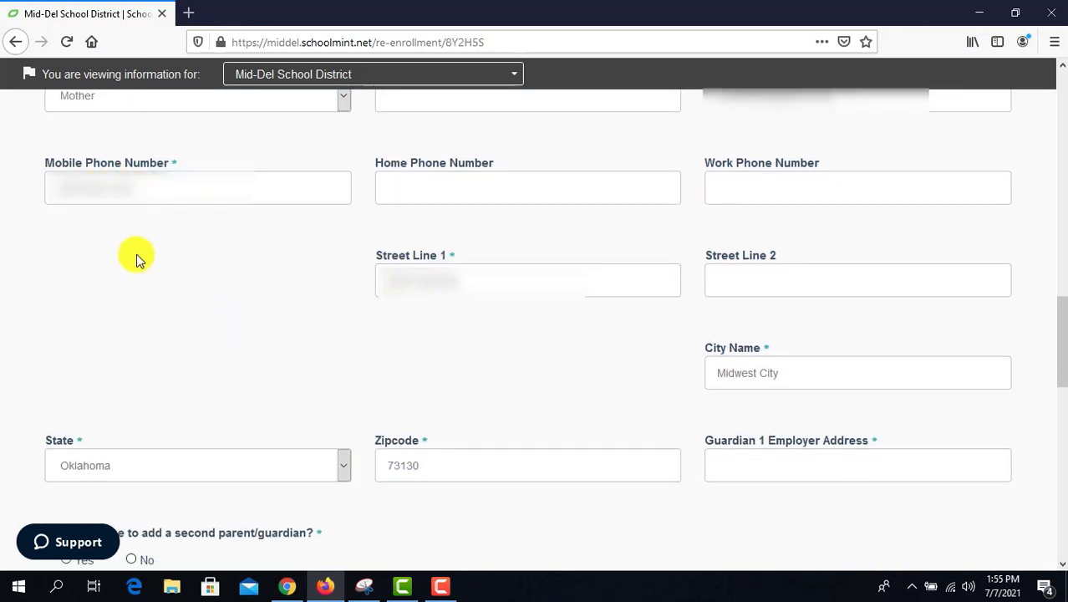
{"action": "scroll", "coordinate": [200, 264], "scroll_direction": "down", "scroll_amount": 3}
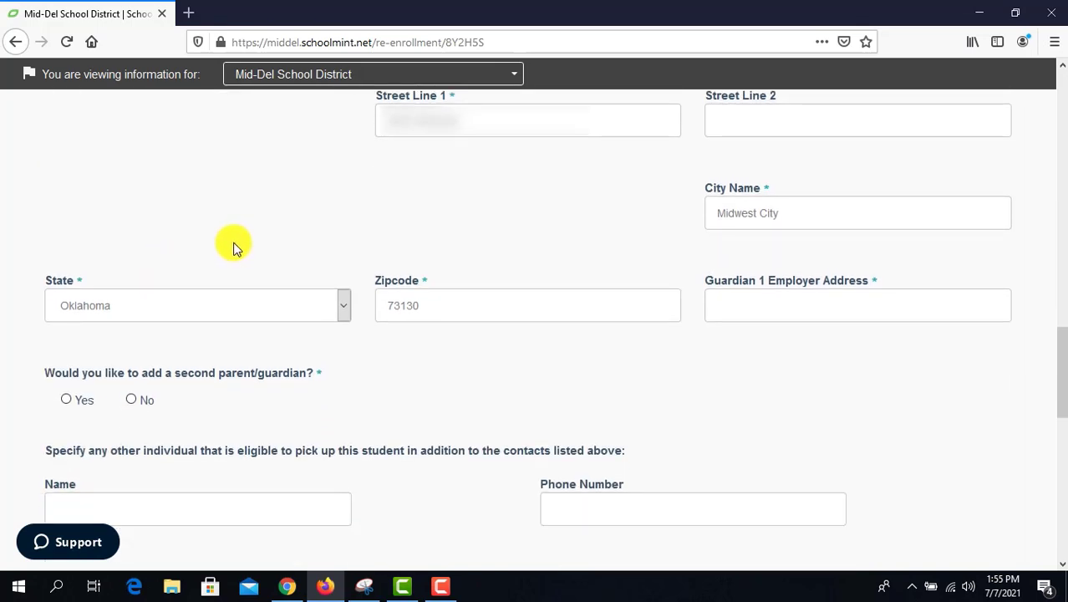
{"action": "scroll", "coordinate": [234, 248], "scroll_direction": "down", "scroll_amount": 2}
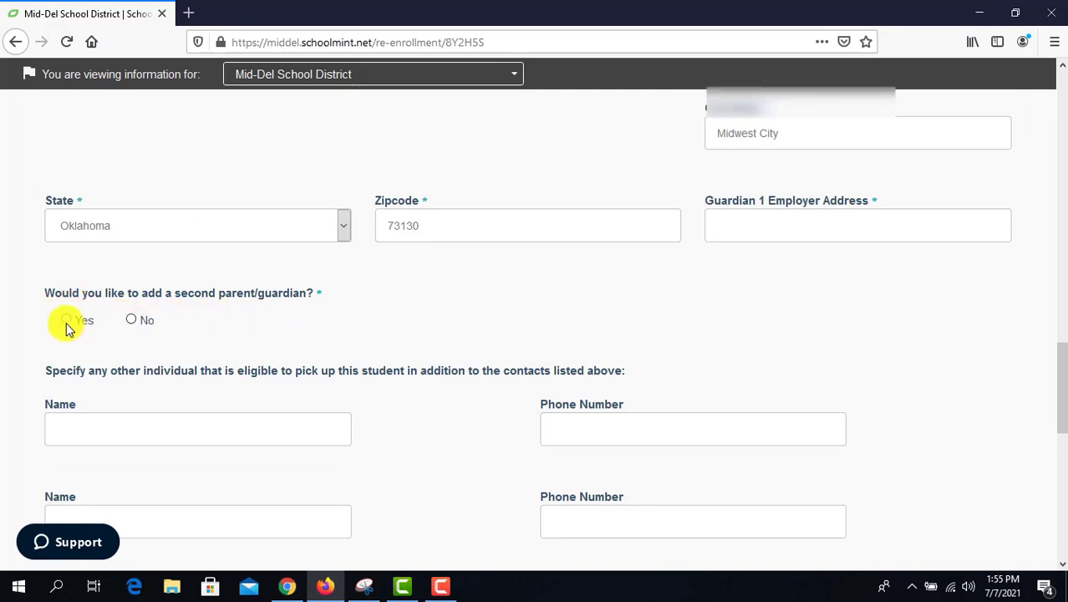
{"action": "scroll", "coordinate": [206, 316], "scroll_direction": "down", "scroll_amount": 2}
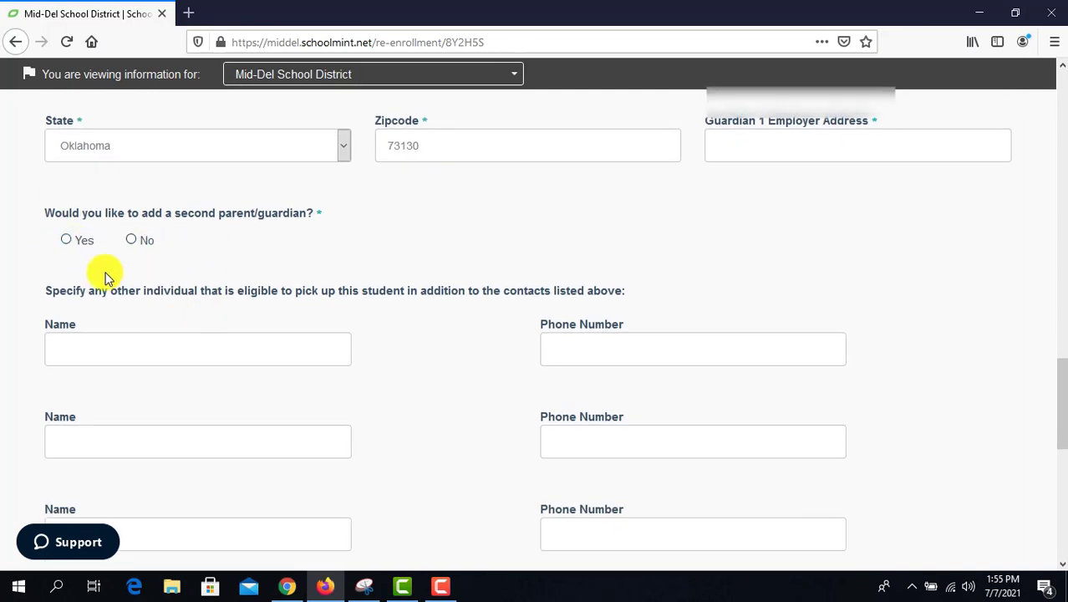
{"action": "left_click", "coordinate": [130, 240]}
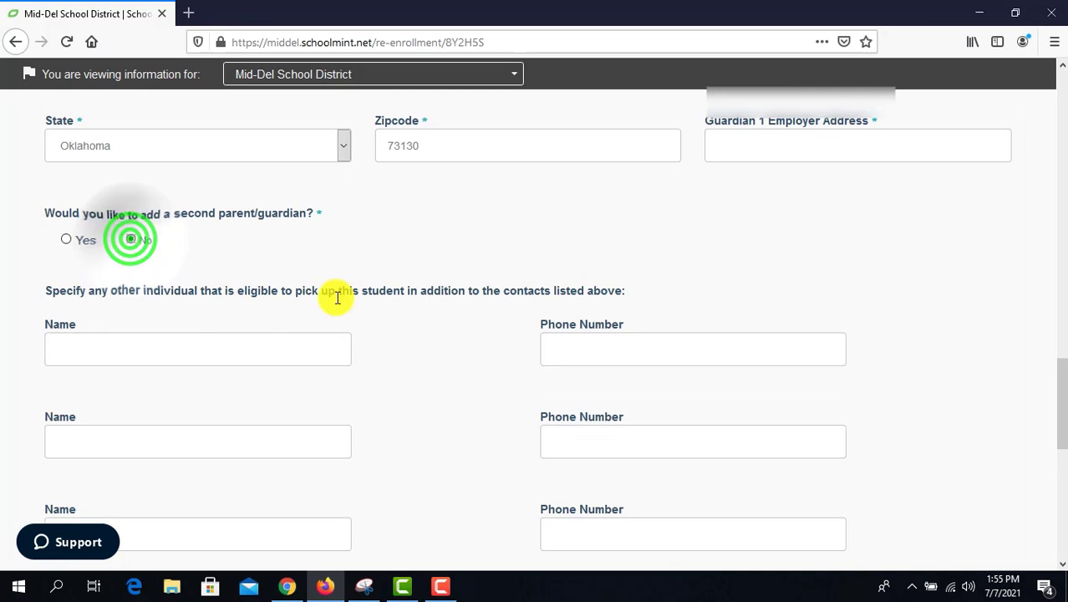
Step: Switch the second parent/guardian answer to Yes to view the Contact 2 fields, and set it back to No
{"action": "scroll", "coordinate": [337, 298], "scroll_direction": "down", "scroll_amount": 2}
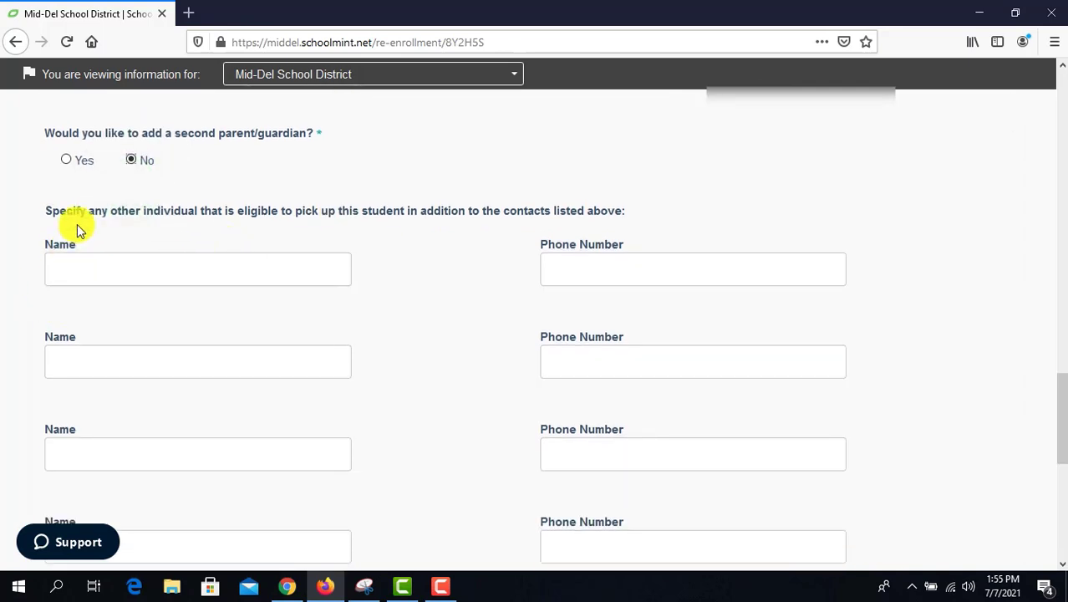
{"action": "left_click", "coordinate": [66, 159]}
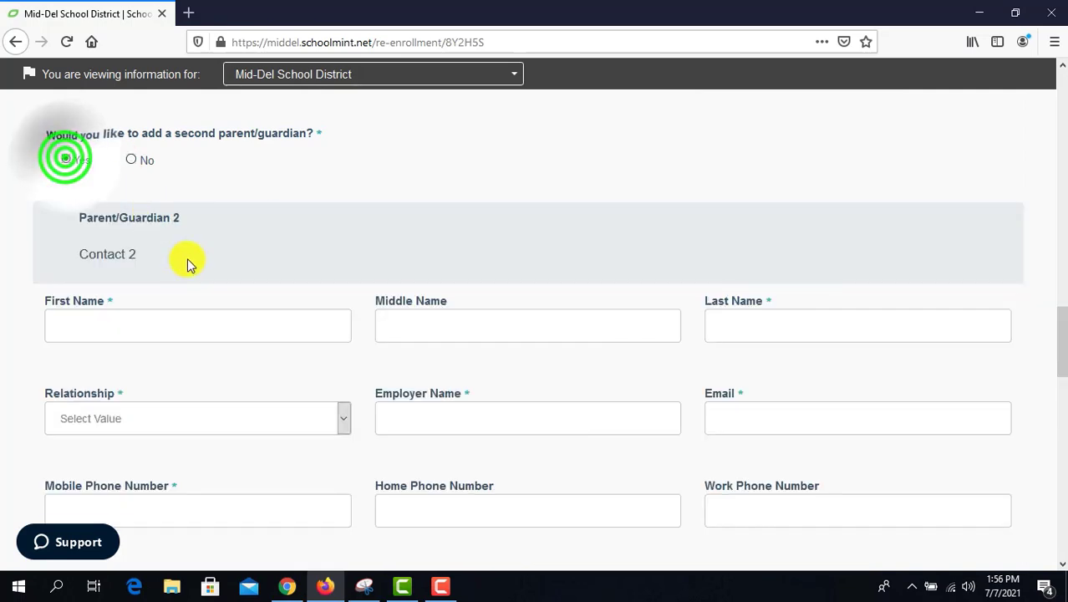
{"action": "scroll", "coordinate": [187, 258], "scroll_direction": "down", "scroll_amount": 4}
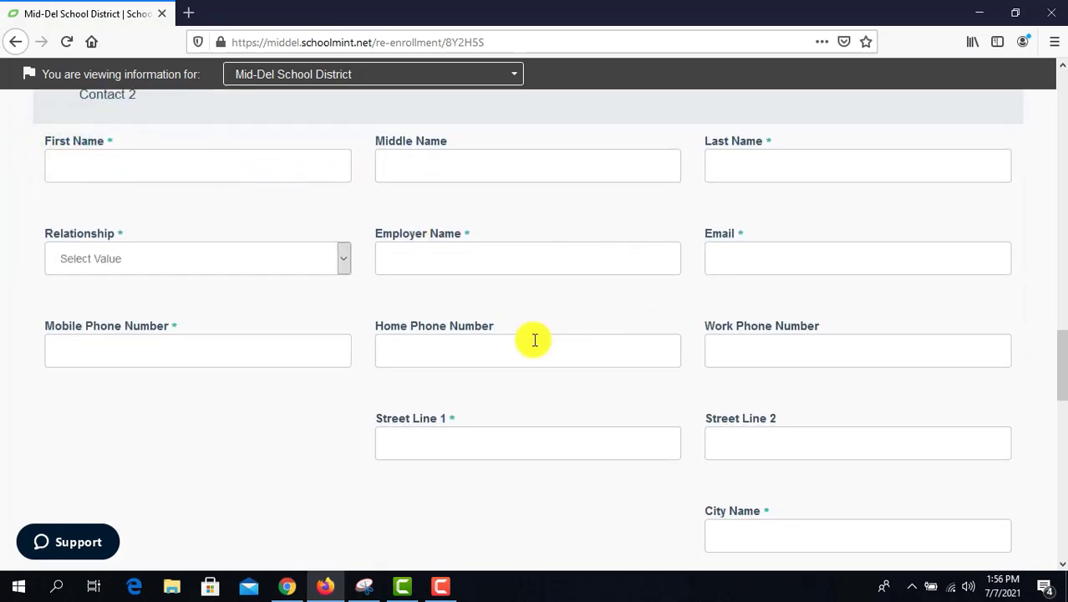
{"action": "scroll", "coordinate": [270, 282], "scroll_direction": "up", "scroll_amount": 1}
{"action": "scroll", "coordinate": [270, 282], "scroll_direction": "up", "scroll_amount": 2}
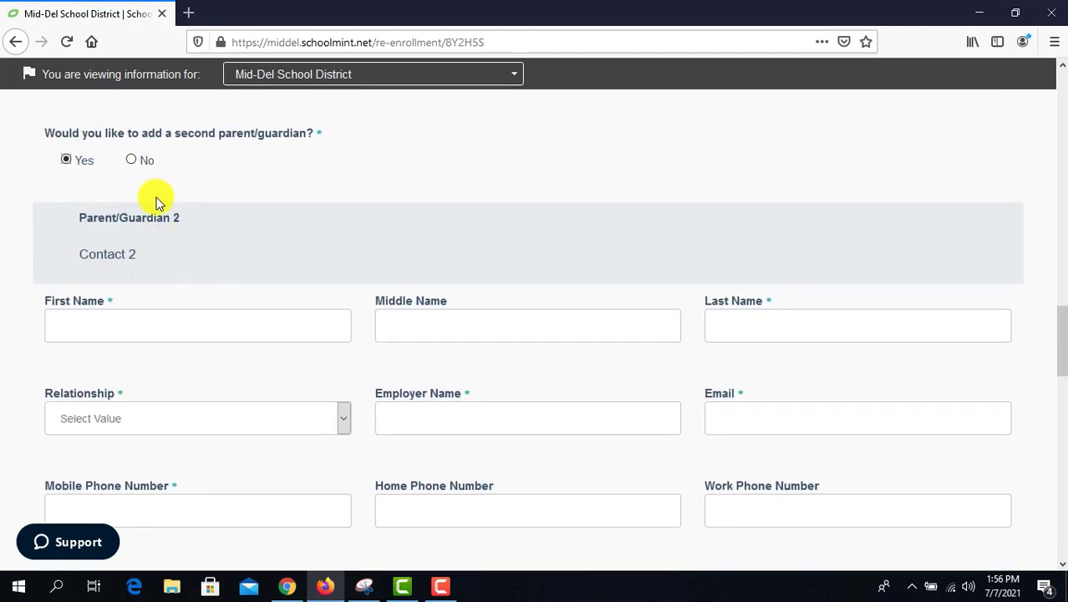
{"action": "left_click", "coordinate": [133, 159]}
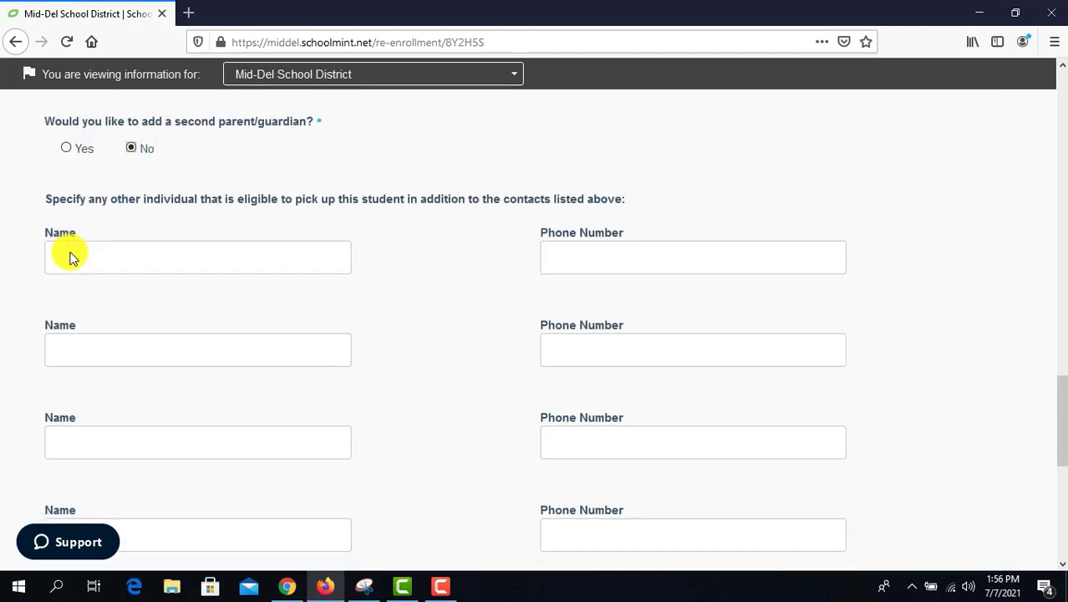
Step: Pass over the optional student pick-up contacts and expand the Internet Safety Policy Family Consent Form
{"action": "scroll", "coordinate": [71, 255], "scroll_direction": "down", "scroll_amount": 2}
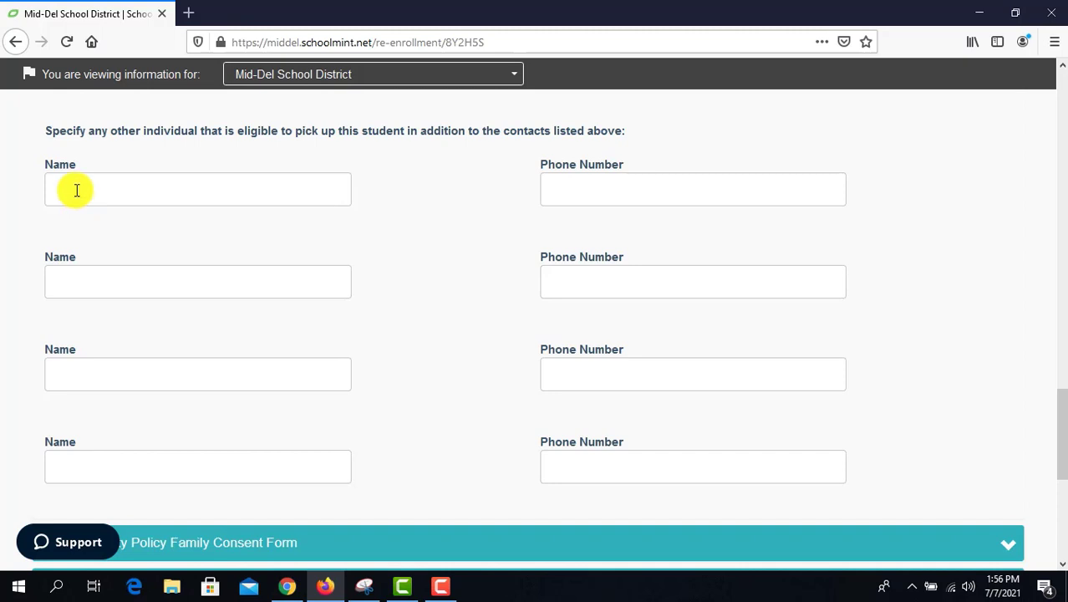
{"action": "scroll", "coordinate": [434, 313], "scroll_direction": "down", "scroll_amount": 4}
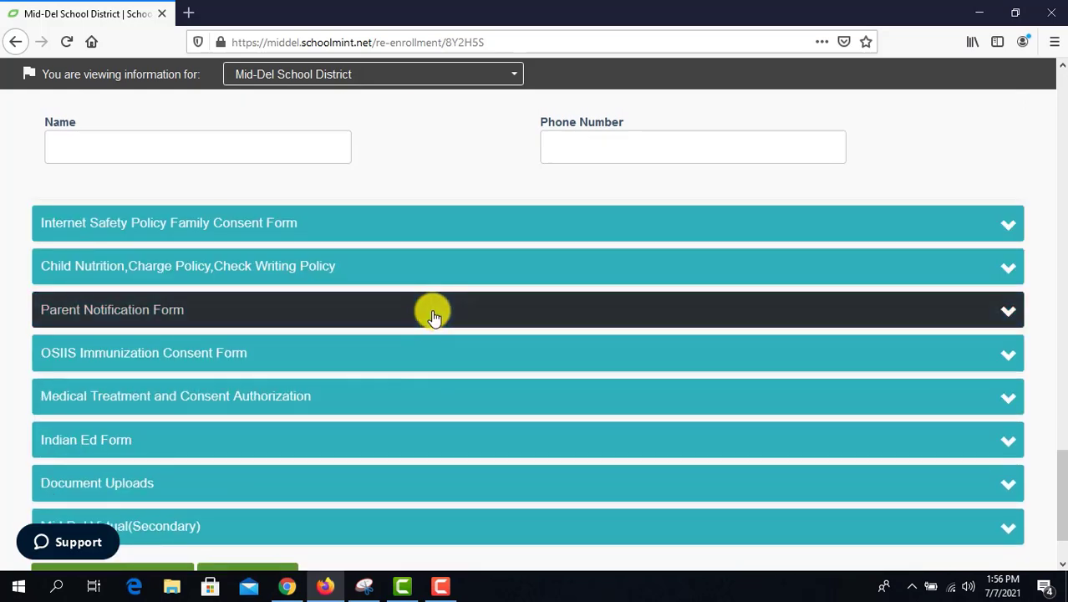
{"action": "left_click", "coordinate": [279, 255]}
{"action": "scroll", "coordinate": [288, 250], "scroll_direction": "up", "scroll_amount": 6}
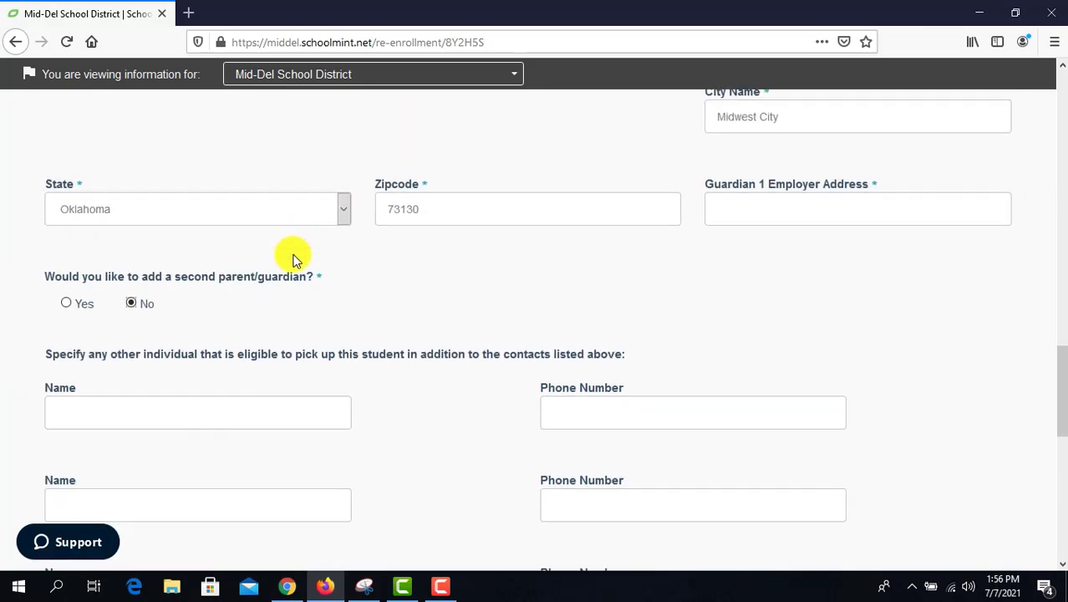
{"action": "scroll", "coordinate": [251, 268], "scroll_direction": "down", "scroll_amount": 7}
{"action": "scroll", "coordinate": [204, 236], "scroll_direction": "up", "scroll_amount": 2}
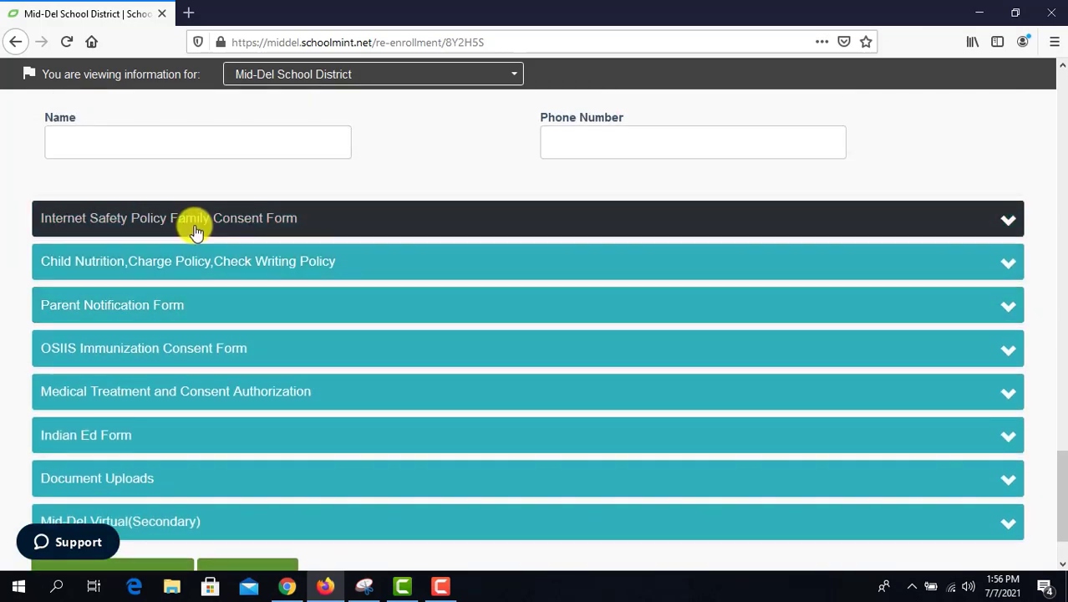
{"action": "left_click", "coordinate": [192, 222]}
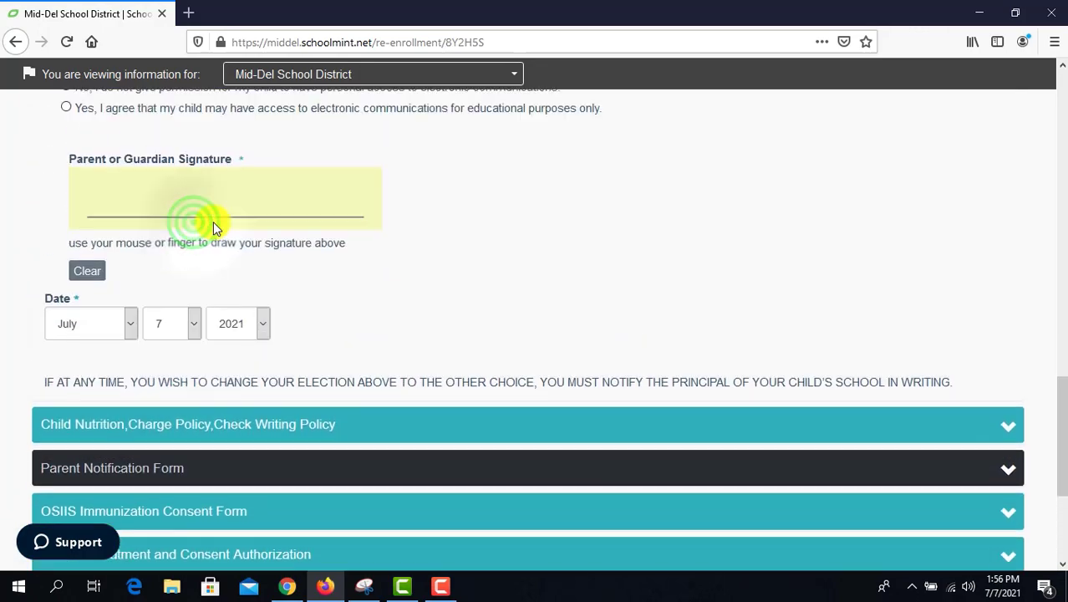
Step: Draw the student signature on the Internet Safety consent form and enter Carl Albert High School as the school
{"action": "scroll", "coordinate": [334, 334], "scroll_direction": "up", "scroll_amount": 1}
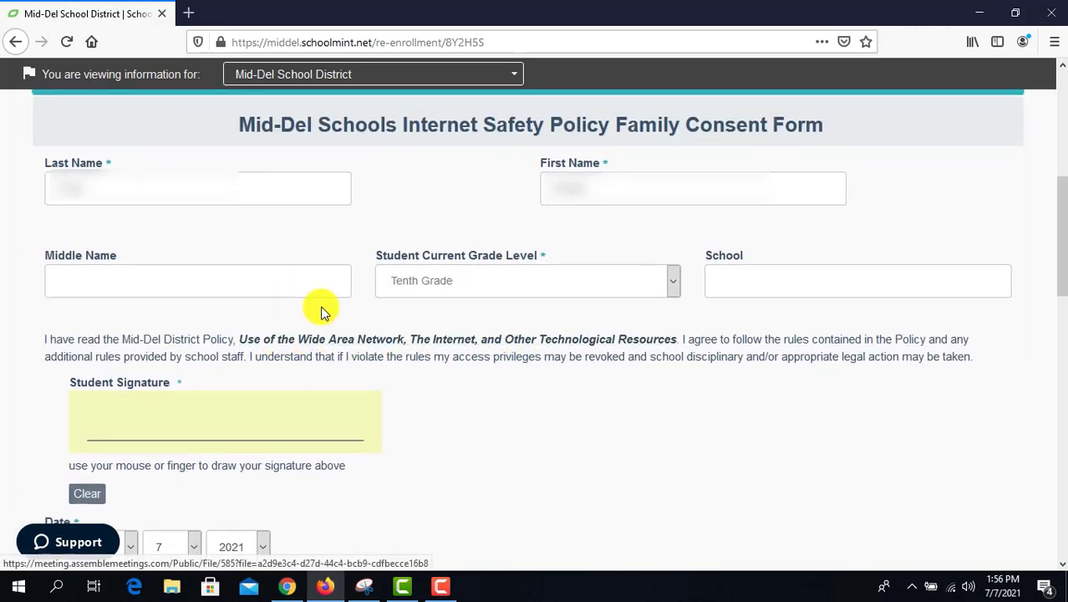
{"action": "scroll", "coordinate": [276, 304], "scroll_direction": "down", "scroll_amount": 3}
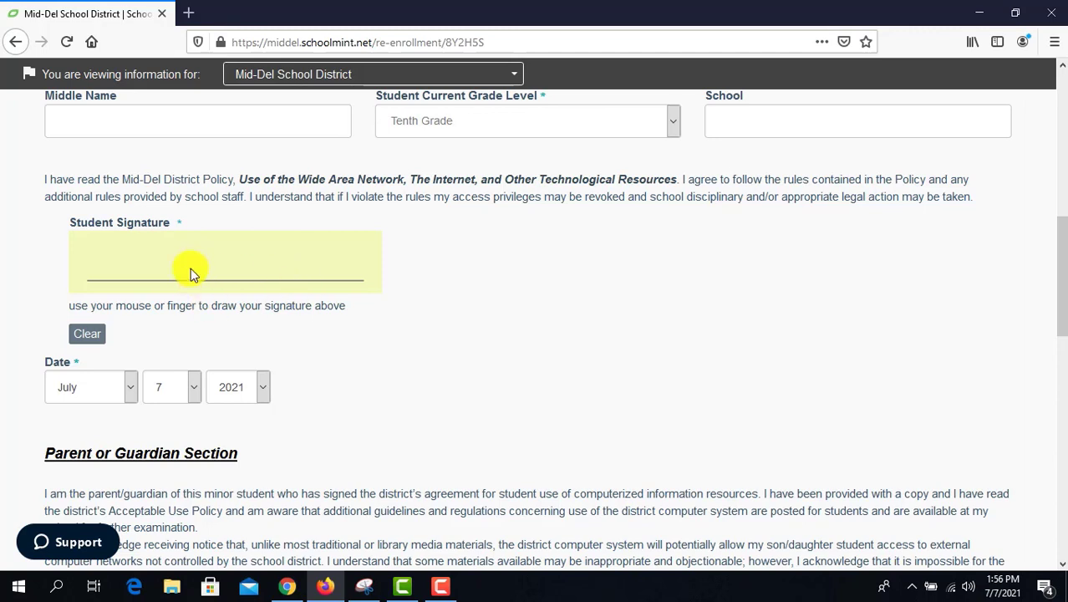
{"action": "left_click_drag", "start_coordinate": [83, 285], "coordinate": [104, 259]}
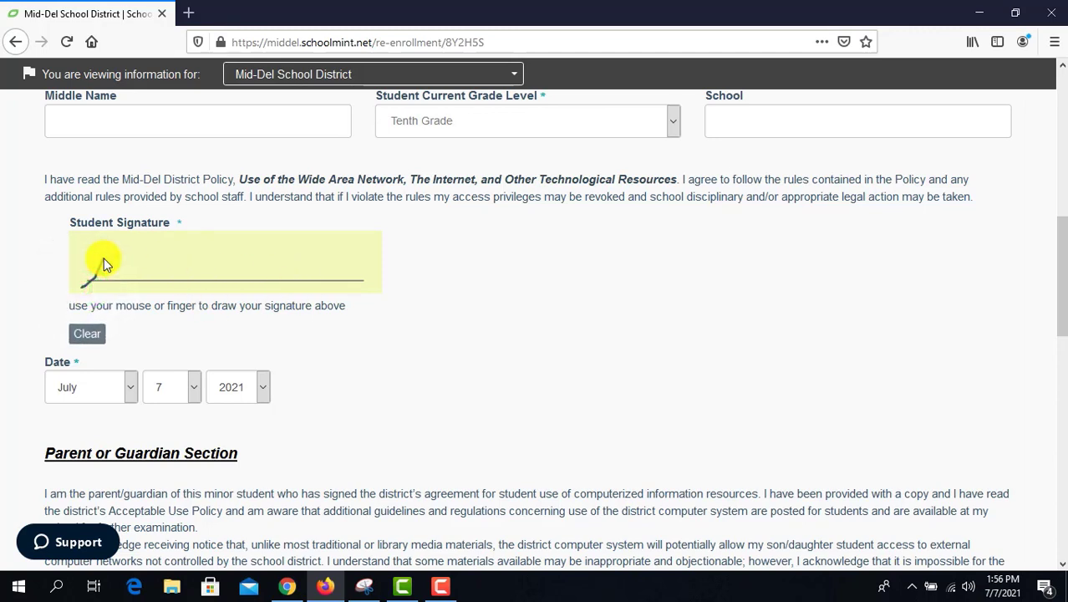
{"action": "scroll", "coordinate": [208, 309], "scroll_direction": "up", "scroll_amount": 2}
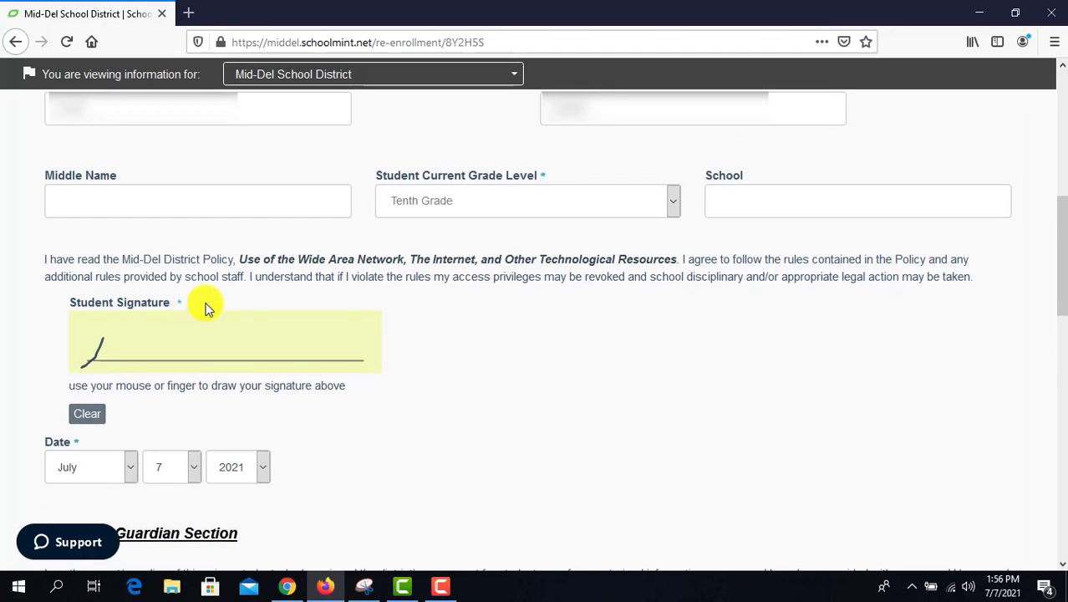
{"action": "mouse_move", "coordinate": [89, 356]}
{"action": "left_mouse_down"}
{"action": "mouse_move", "coordinate": [106, 320]}
{"action": "mouse_move", "coordinate": [115, 366]}
{"action": "mouse_move", "coordinate": [226, 325]}
{"action": "mouse_move", "coordinate": [251, 369]}
{"action": "mouse_move", "coordinate": [257, 349]}
{"action": "mouse_move", "coordinate": [263, 362]}
{"action": "mouse_move", "coordinate": [280, 346]}
{"action": "mouse_move", "coordinate": [368, 350]}
{"action": "left_mouse_up"}
{"action": "left_click", "coordinate": [739, 201]}
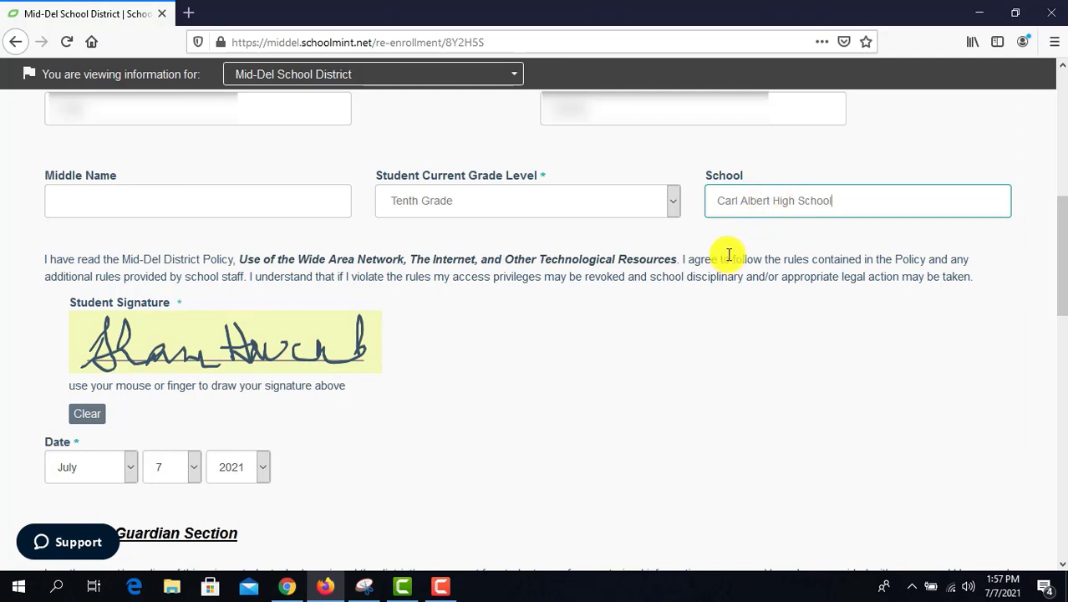
{"action": "left_click", "coordinate": [721, 303]}
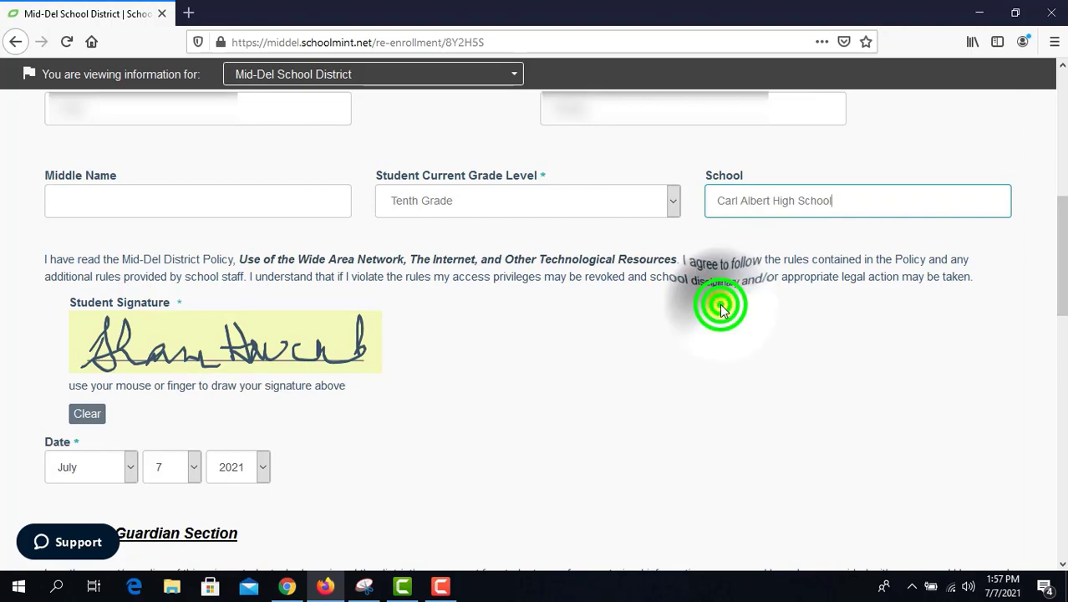
Step: In the Parent or Guardian Section, select Yes to allow the child access to electronic communications for educational purposes only
{"action": "scroll", "coordinate": [528, 324], "scroll_direction": "down", "scroll_amount": 2}
{"action": "scroll", "coordinate": [353, 259], "scroll_direction": "down", "scroll_amount": 6}
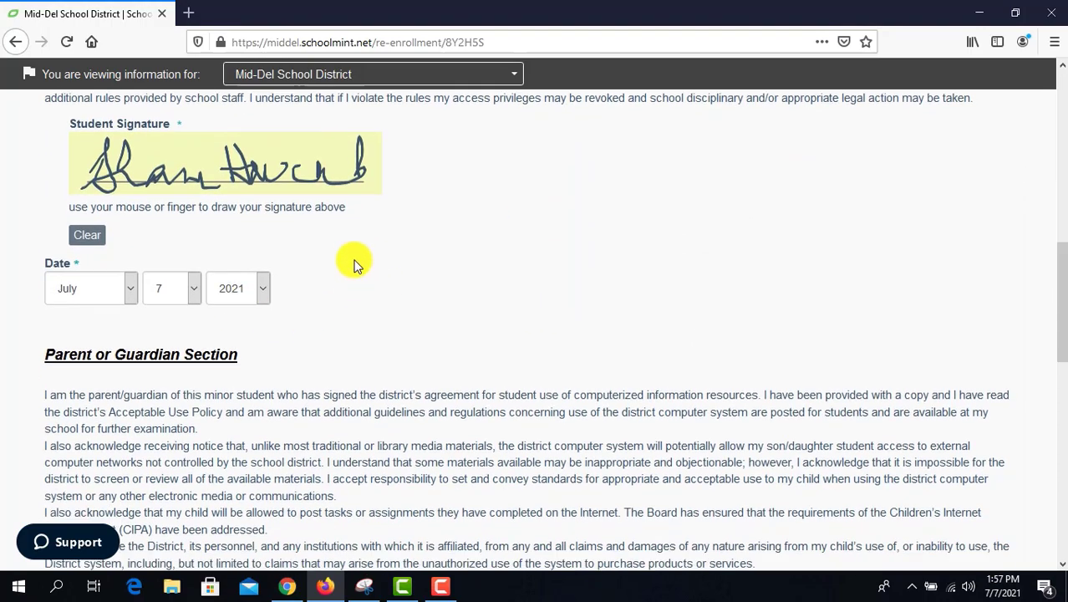
{"action": "scroll", "coordinate": [269, 310], "scroll_direction": "up", "scroll_amount": 1}
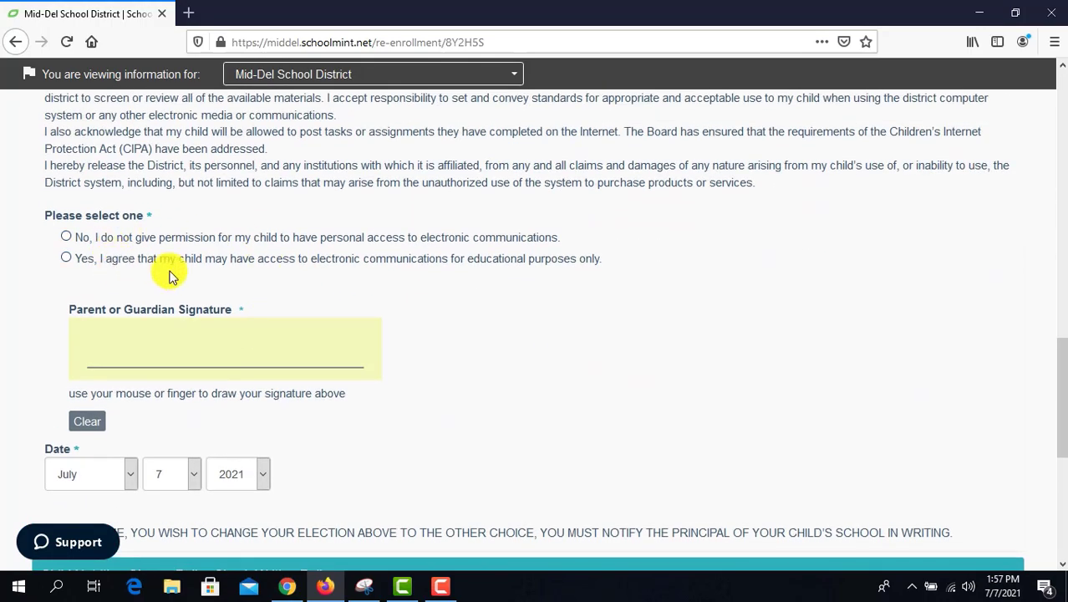
{"action": "left_click", "coordinate": [66, 258]}
{"action": "scroll", "coordinate": [326, 302], "scroll_direction": "up", "scroll_amount": 1}
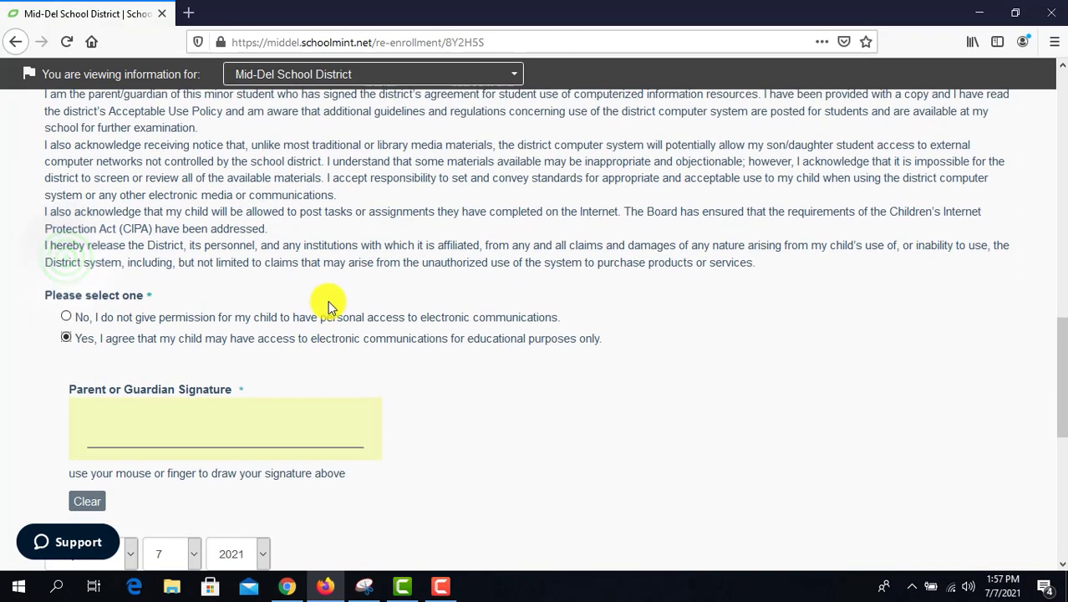
Step: Draw the parent or guardian signature on the Internet Safety consent form
{"action": "scroll", "coordinate": [276, 308], "scroll_direction": "down", "scroll_amount": 2}
{"action": "mouse_move", "coordinate": [90, 286]}
{"action": "left_mouse_down"}
{"action": "mouse_move", "coordinate": [125, 248]}
{"action": "mouse_move", "coordinate": [79, 289]}
{"action": "mouse_move", "coordinate": [148, 267]}
{"action": "mouse_move", "coordinate": [192, 273]}
{"action": "mouse_move", "coordinate": [222, 250]}
{"action": "mouse_move", "coordinate": [281, 274]}
{"action": "mouse_move", "coordinate": [338, 273]}
{"action": "mouse_move", "coordinate": [334, 258]}
{"action": "mouse_move", "coordinate": [357, 255]}
{"action": "left_mouse_up"}
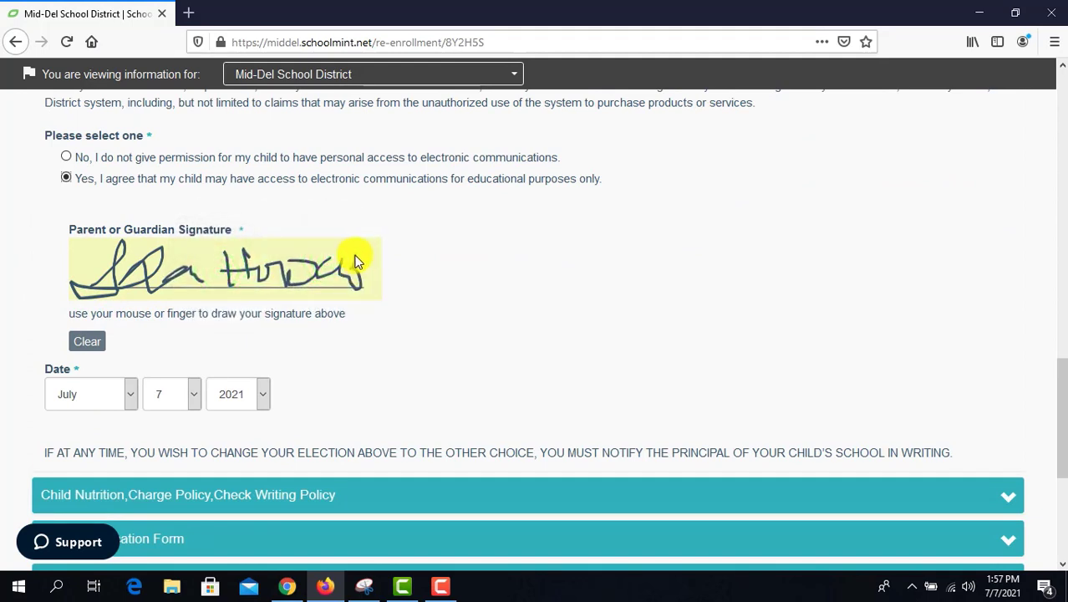
Step: Expand the Child Nutrition, Charge Policy, Check Writing Policy form and draw the parent/guardian signature on it
{"action": "scroll", "coordinate": [96, 270], "scroll_direction": "down", "scroll_amount": 2}
{"action": "scroll", "coordinate": [112, 309], "scroll_direction": "down", "scroll_amount": 1}
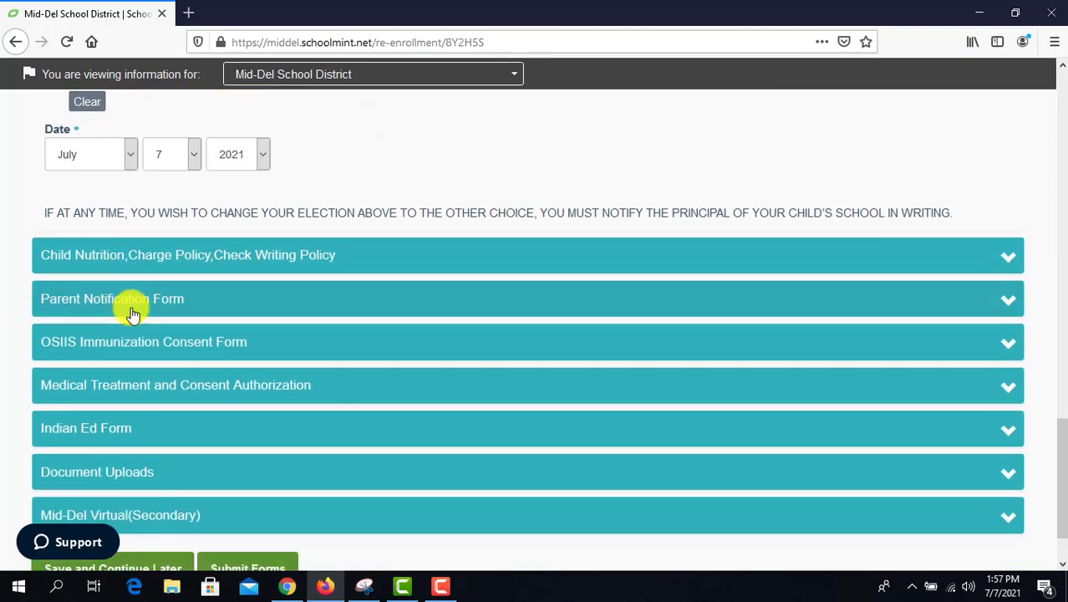
{"action": "left_click", "coordinate": [192, 255]}
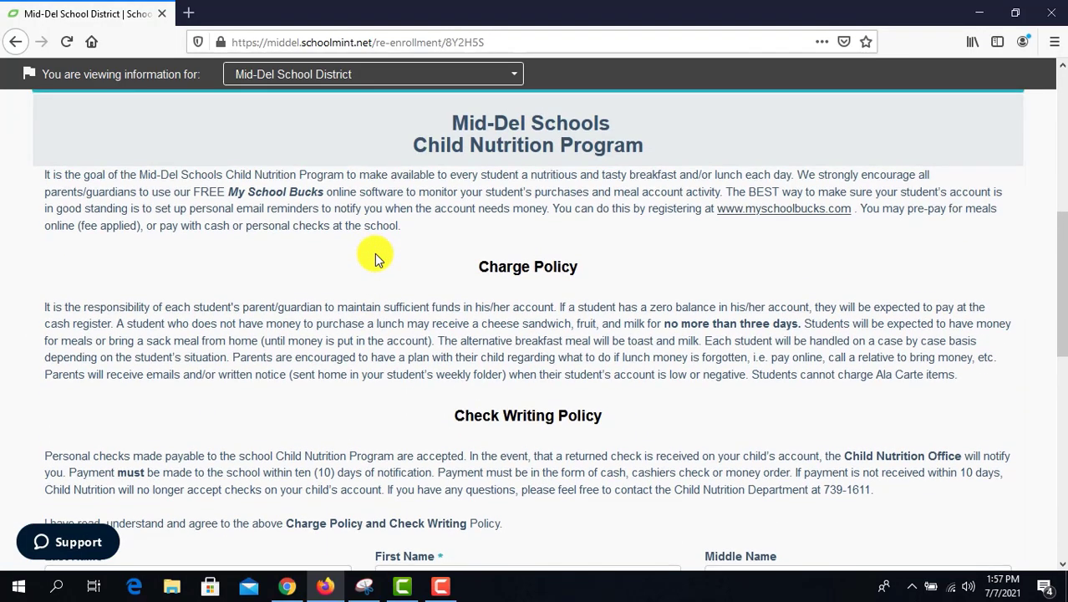
{"action": "scroll", "coordinate": [374, 253], "scroll_direction": "down", "scroll_amount": 5}
{"action": "scroll", "coordinate": [150, 231], "scroll_direction": "up", "scroll_amount": 1}
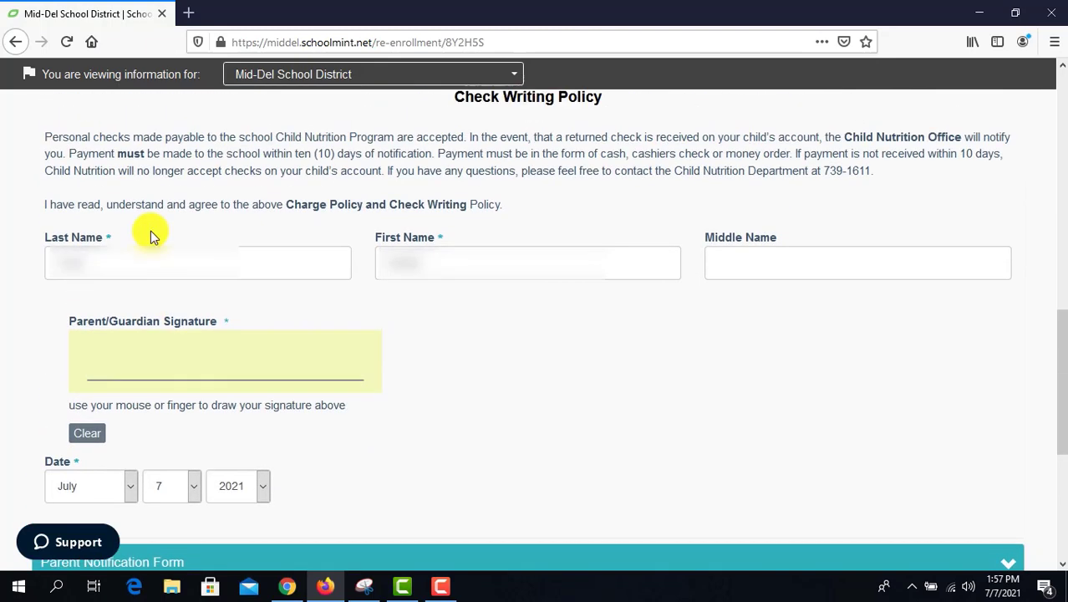
{"action": "scroll", "coordinate": [148, 260], "scroll_direction": "down", "scroll_amount": 1}
{"action": "mouse_move", "coordinate": [84, 294]}
{"action": "left_mouse_down"}
{"action": "mouse_move", "coordinate": [111, 265]}
{"action": "mouse_move", "coordinate": [76, 291]}
{"action": "mouse_move", "coordinate": [200, 279]}
{"action": "mouse_move", "coordinate": [251, 299]}
{"action": "mouse_move", "coordinate": [246, 278]}
{"action": "mouse_move", "coordinate": [332, 287]}
{"action": "mouse_move", "coordinate": [370, 269]}
{"action": "mouse_move", "coordinate": [387, 275]}
{"action": "left_mouse_up"}
Step: Expand the Parent Notification Form, select I agree for the notification statement, and draw the parent/guardian signature
{"action": "scroll", "coordinate": [255, 316], "scroll_direction": "down", "scroll_amount": 3}
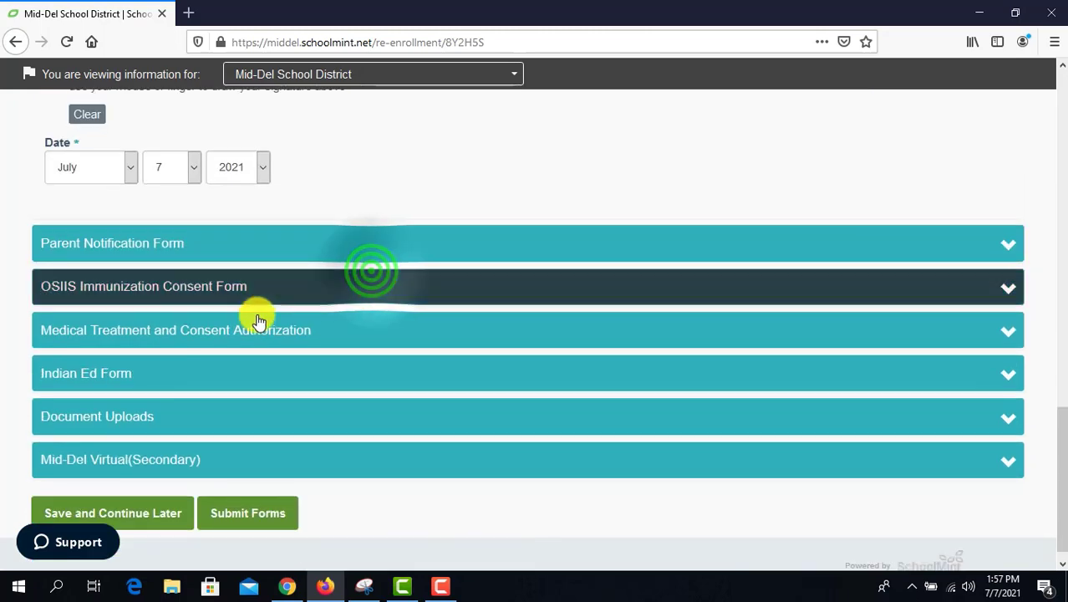
{"action": "left_click", "coordinate": [160, 255]}
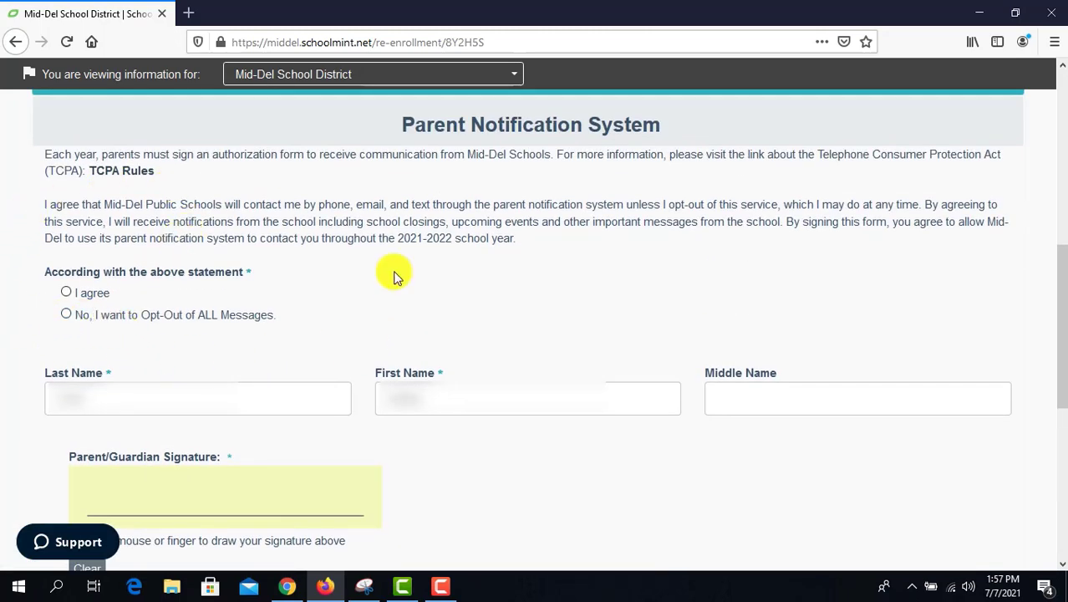
{"action": "left_click", "coordinate": [67, 292]}
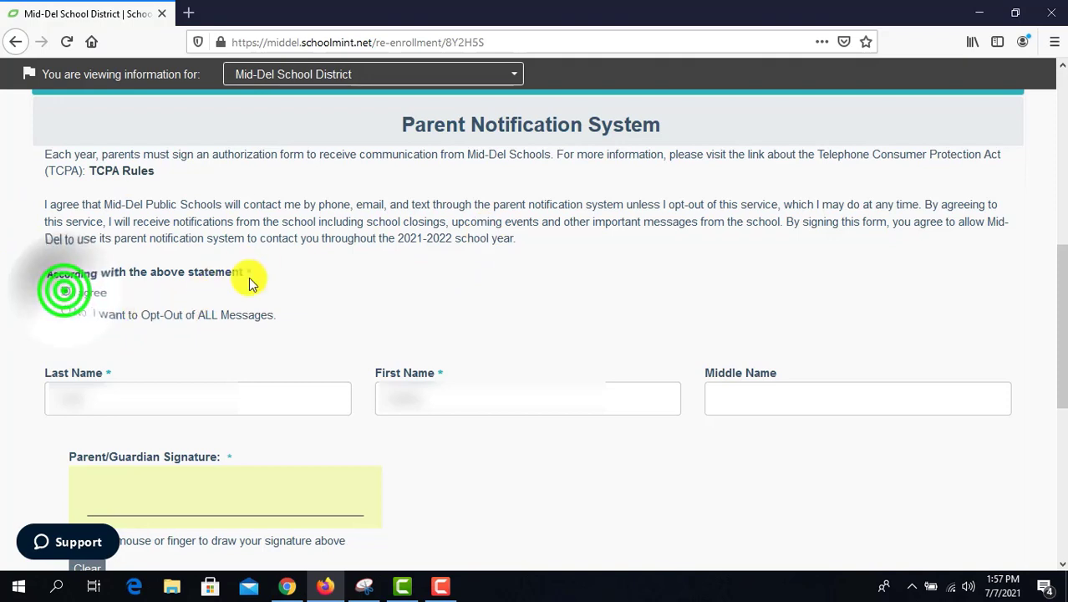
{"action": "scroll", "coordinate": [248, 280], "scroll_direction": "down", "scroll_amount": 2}
{"action": "scroll", "coordinate": [249, 282], "scroll_direction": "down", "scroll_amount": 1}
{"action": "mouse_move", "coordinate": [95, 359]}
{"action": "left_mouse_down"}
{"action": "mouse_move", "coordinate": [103, 342]}
{"action": "mouse_move", "coordinate": [143, 337]}
{"action": "mouse_move", "coordinate": [131, 349]}
{"action": "mouse_move", "coordinate": [223, 358]}
{"action": "mouse_move", "coordinate": [244, 346]}
{"action": "mouse_move", "coordinate": [268, 363]}
{"action": "mouse_move", "coordinate": [298, 332]}
{"action": "mouse_move", "coordinate": [334, 351]}
{"action": "mouse_move", "coordinate": [352, 340]}
{"action": "left_mouse_up"}
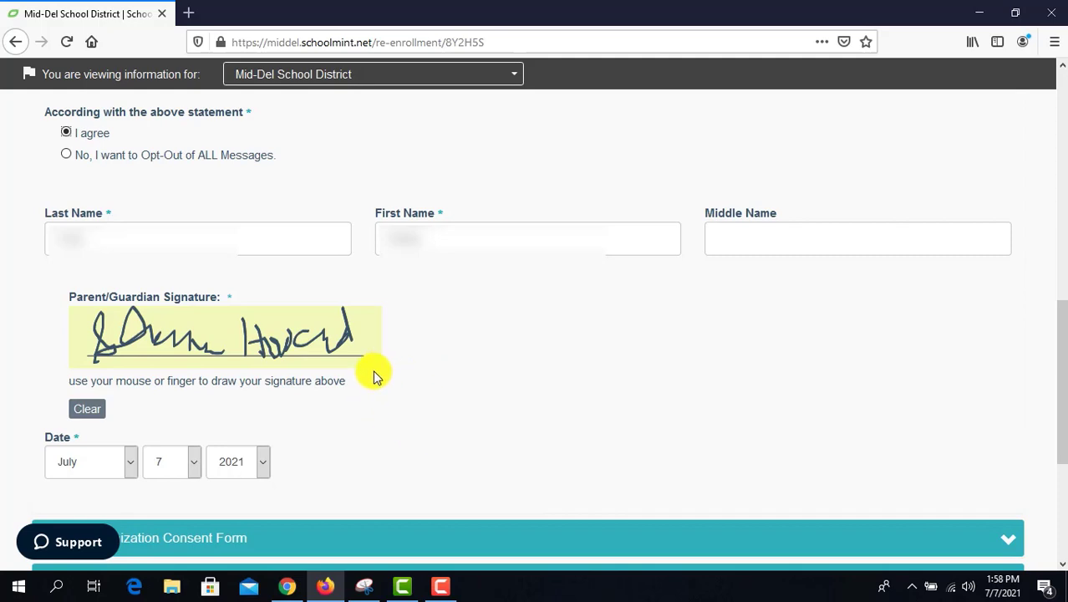
Step: Expand the OSIIS Immunization Consent Form, review its authorization text, and draw the student or legal representative signature
{"action": "scroll", "coordinate": [368, 368], "scroll_direction": "up", "scroll_amount": 2}
{"action": "scroll", "coordinate": [359, 346], "scroll_direction": "down", "scroll_amount": 5}
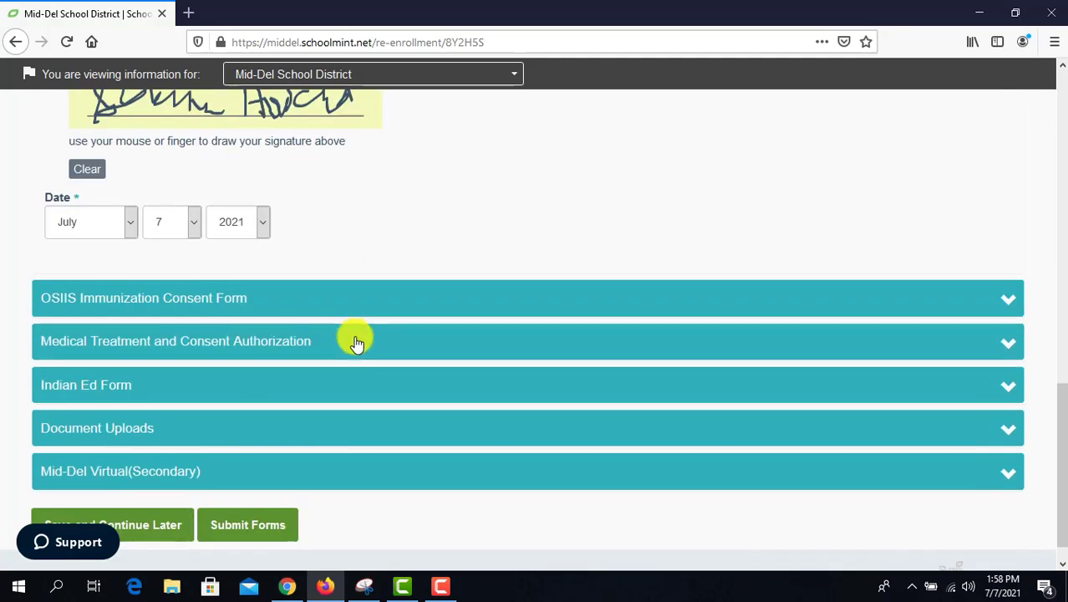
{"action": "scroll", "coordinate": [372, 222], "scroll_direction": "up", "scroll_amount": 2}
{"action": "scroll", "coordinate": [372, 222], "scroll_direction": "down", "scroll_amount": 3}
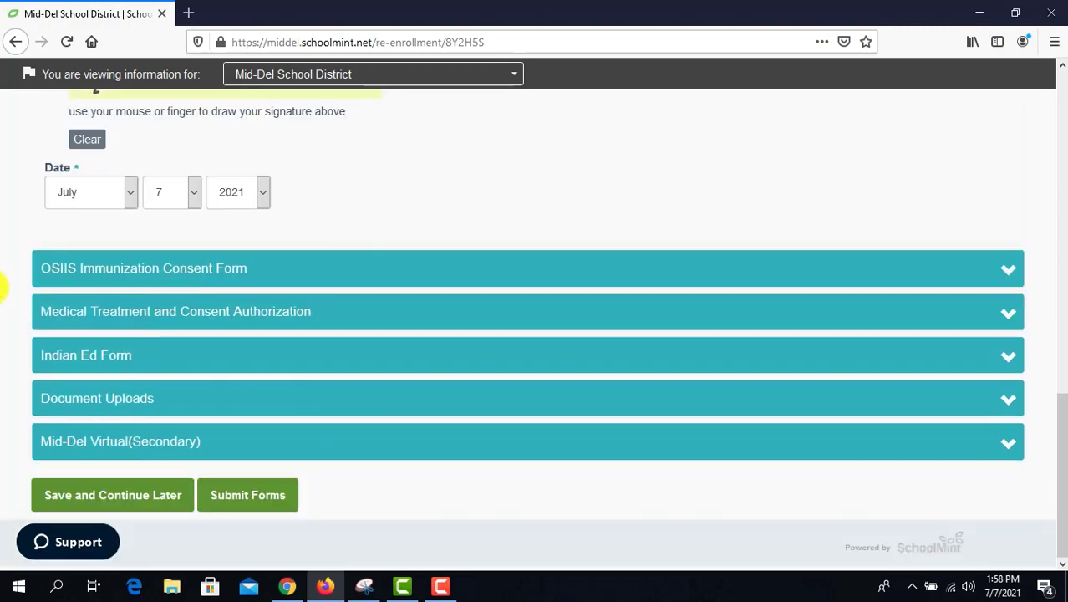
{"action": "left_click", "coordinate": [117, 283]}
{"action": "scroll", "coordinate": [317, 305], "scroll_direction": "down", "scroll_amount": 5}
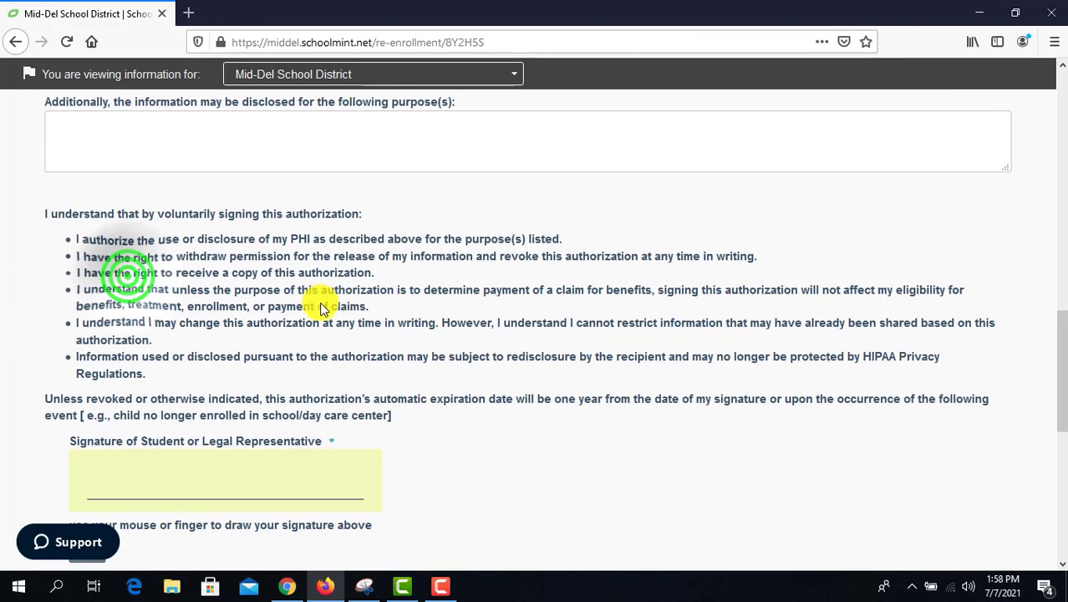
{"action": "scroll", "coordinate": [363, 339], "scroll_direction": "up", "scroll_amount": 2}
{"action": "scroll", "coordinate": [364, 339], "scroll_direction": "up", "scroll_amount": 2}
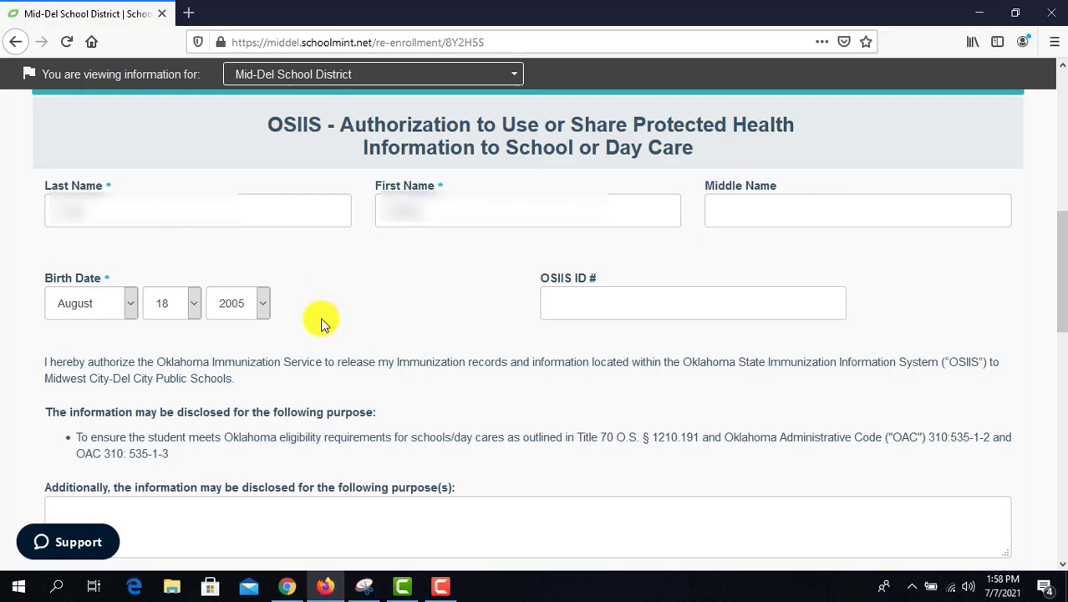
{"action": "scroll", "coordinate": [317, 313], "scroll_direction": "down", "scroll_amount": 3}
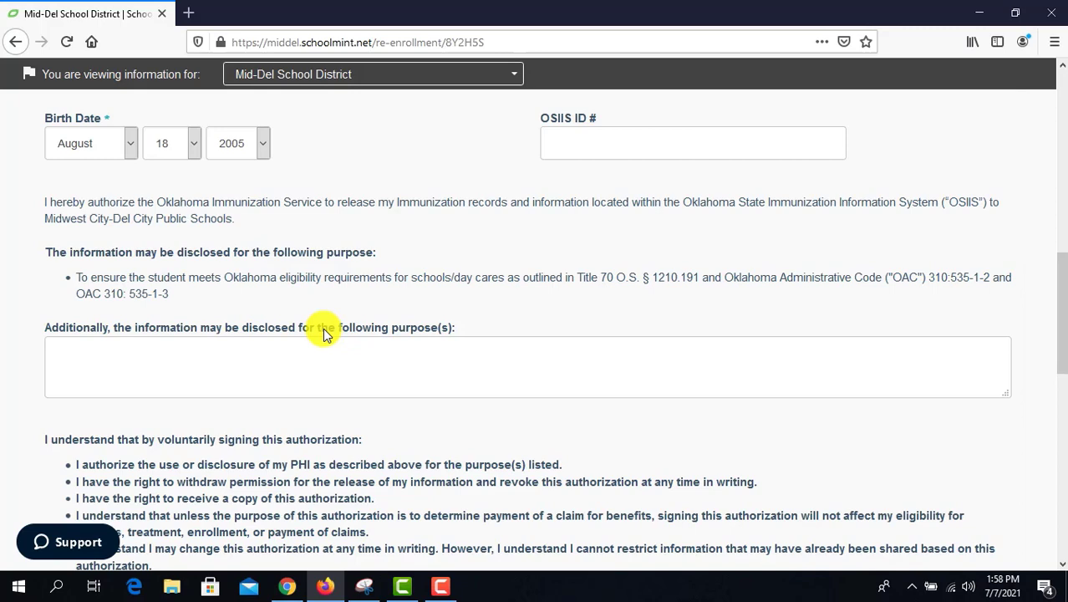
{"action": "scroll", "coordinate": [322, 327], "scroll_direction": "down", "scroll_amount": 4}
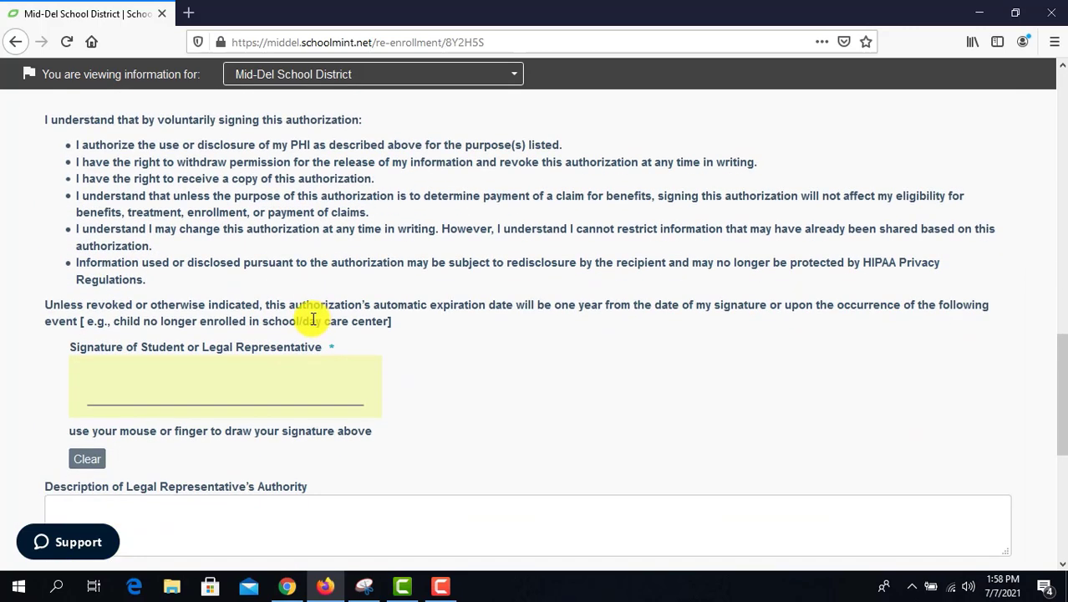
{"action": "mouse_move", "coordinate": [59, 405]}
{"action": "left_mouse_down"}
{"action": "mouse_move", "coordinate": [89, 357]}
{"action": "mouse_move", "coordinate": [96, 400]}
{"action": "mouse_move", "coordinate": [95, 378]}
{"action": "mouse_move", "coordinate": [126, 378]}
{"action": "mouse_move", "coordinate": [171, 405]}
{"action": "mouse_move", "coordinate": [251, 386]}
{"action": "mouse_move", "coordinate": [283, 400]}
{"action": "mouse_move", "coordinate": [322, 381]}
{"action": "mouse_move", "coordinate": [372, 383]}
{"action": "left_mouse_up"}
Step: Expand the Medical Treatment and Consent Authorization form and review its student, guardian and health information sections
{"action": "scroll", "coordinate": [401, 368], "scroll_direction": "down", "scroll_amount": 5}
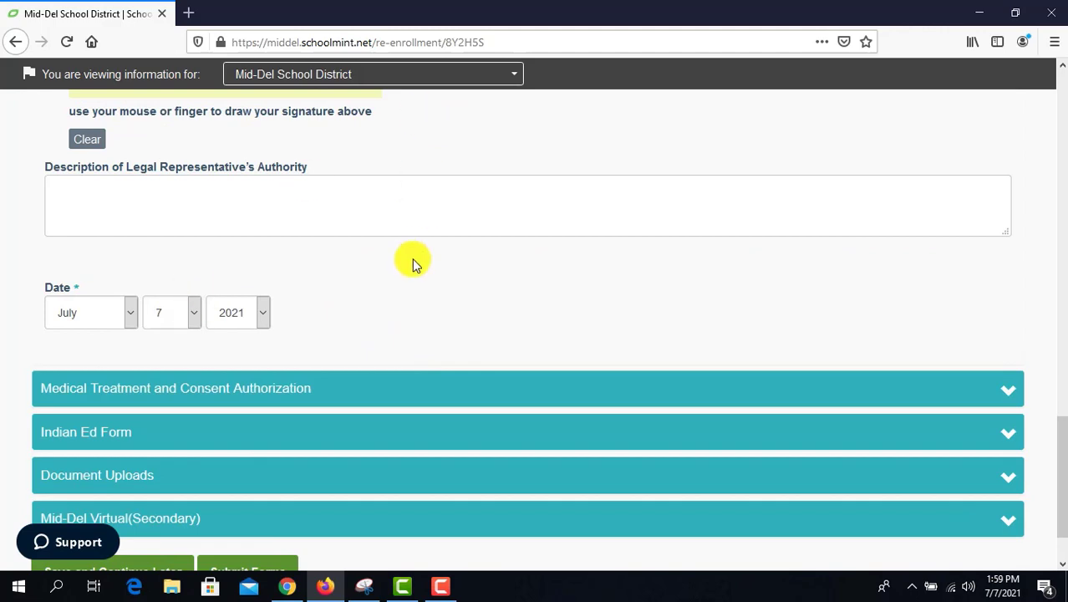
{"action": "scroll", "coordinate": [114, 323], "scroll_direction": "down", "scroll_amount": 1}
{"action": "left_click", "coordinate": [146, 310]}
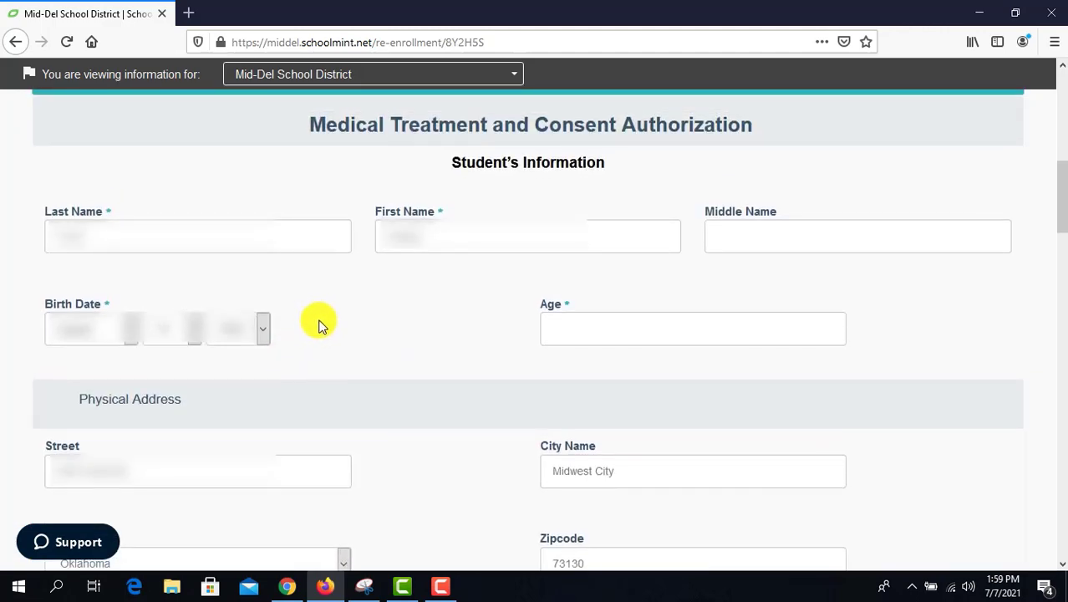
{"action": "scroll", "coordinate": [315, 312], "scroll_direction": "down", "scroll_amount": 5}
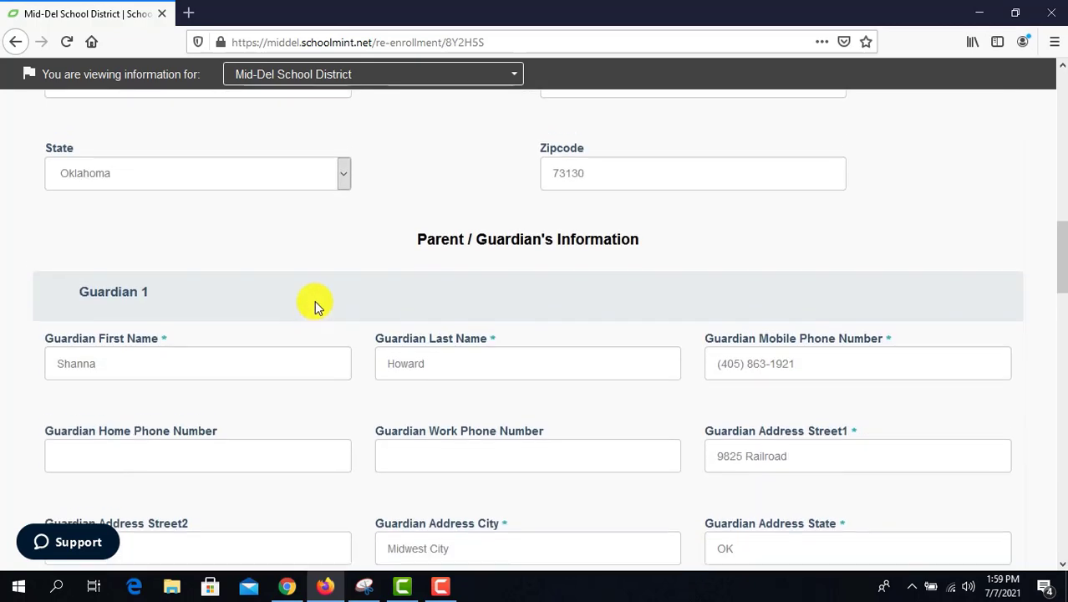
{"action": "scroll", "coordinate": [316, 299], "scroll_direction": "down", "scroll_amount": 3}
{"action": "scroll", "coordinate": [315, 297], "scroll_direction": "down", "scroll_amount": 4}
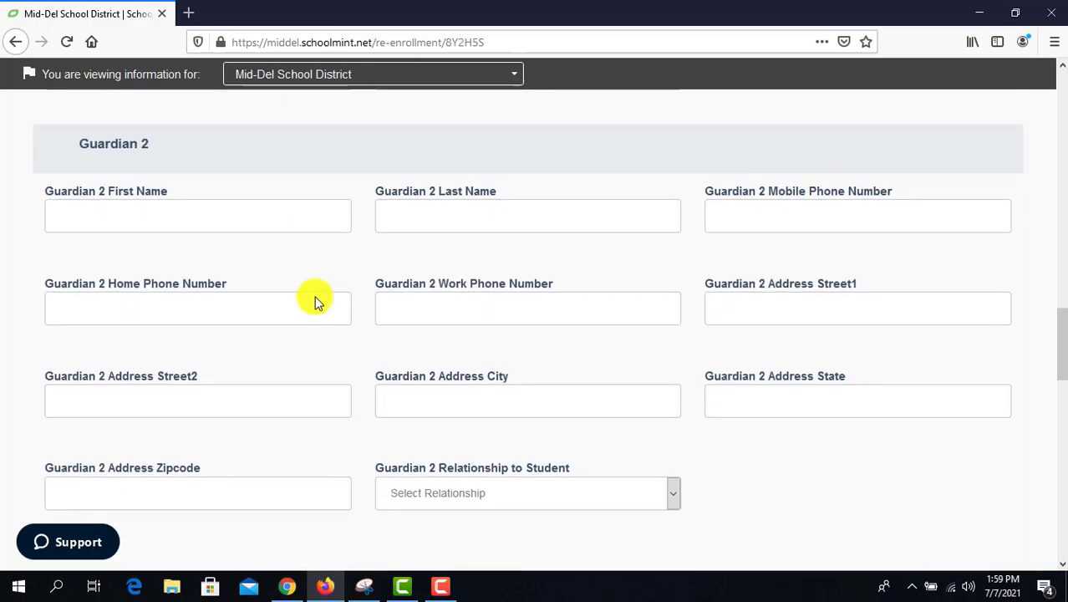
{"action": "scroll", "coordinate": [310, 280], "scroll_direction": "down", "scroll_amount": 4}
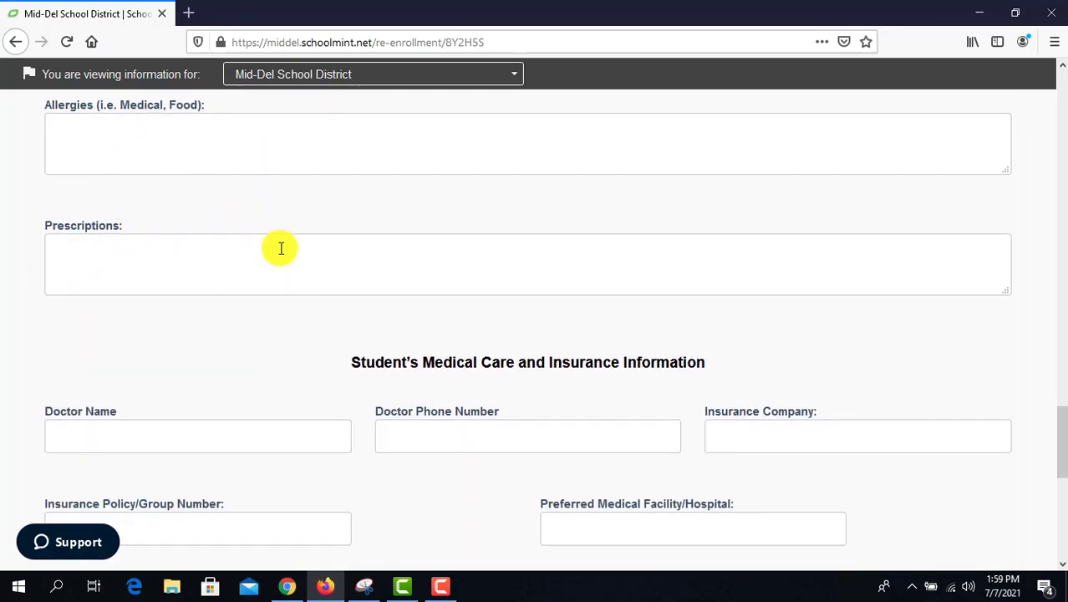
{"action": "scroll", "coordinate": [94, 291], "scroll_direction": "up", "scroll_amount": 2}
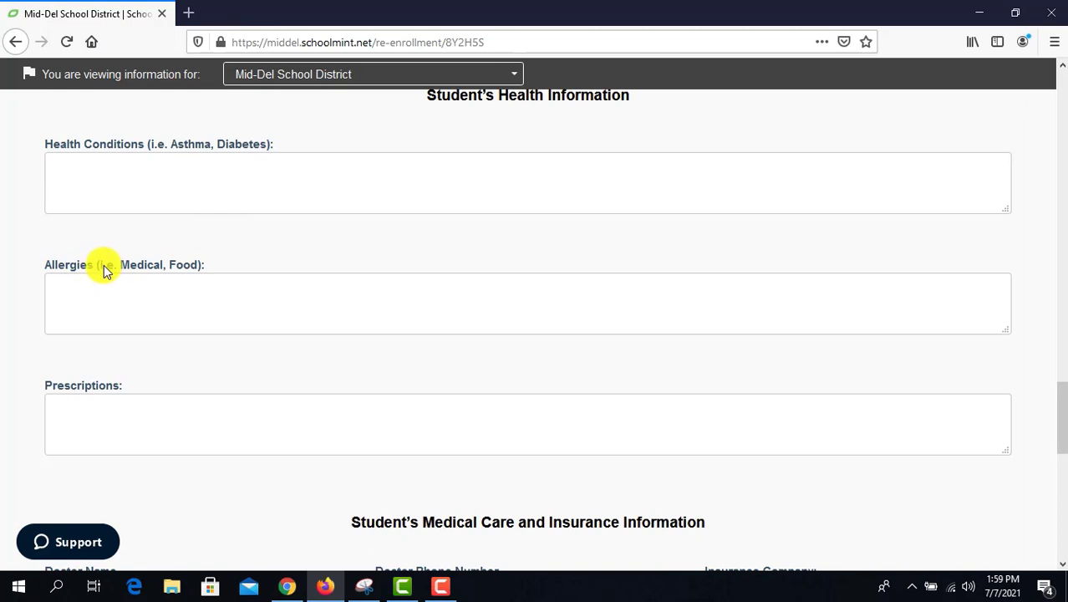
{"action": "scroll", "coordinate": [137, 339], "scroll_direction": "up", "scroll_amount": 1}
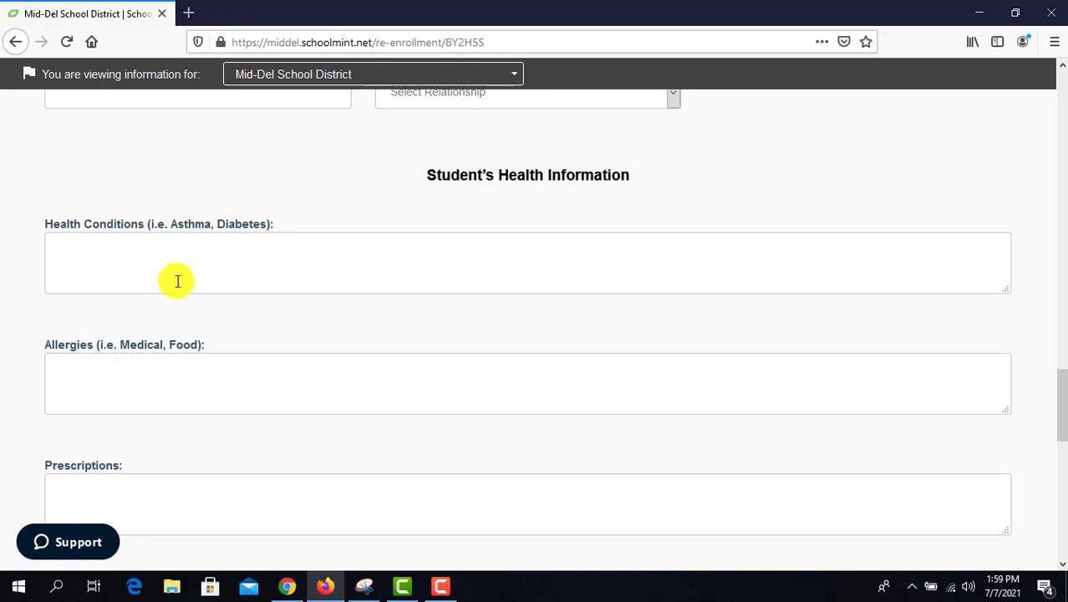
{"action": "scroll", "coordinate": [209, 313], "scroll_direction": "down", "scroll_amount": 2}
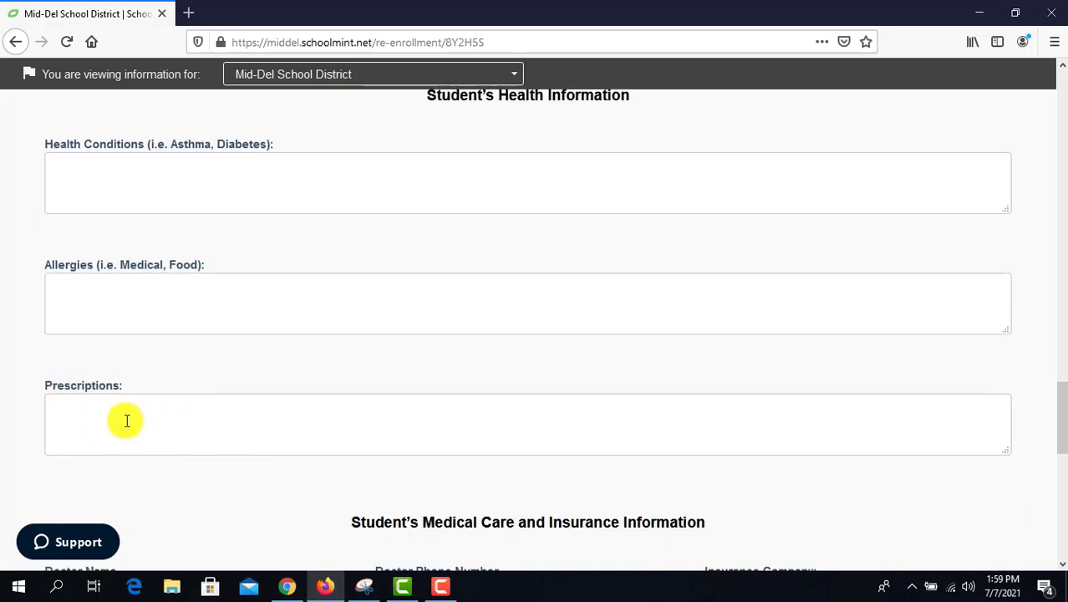
Step: Enter the doctor's name in the Student's Medical Care and Insurance Information section
{"action": "scroll", "coordinate": [197, 391], "scroll_direction": "down", "scroll_amount": 4}
{"action": "scroll", "coordinate": [183, 347], "scroll_direction": "down", "scroll_amount": 4}
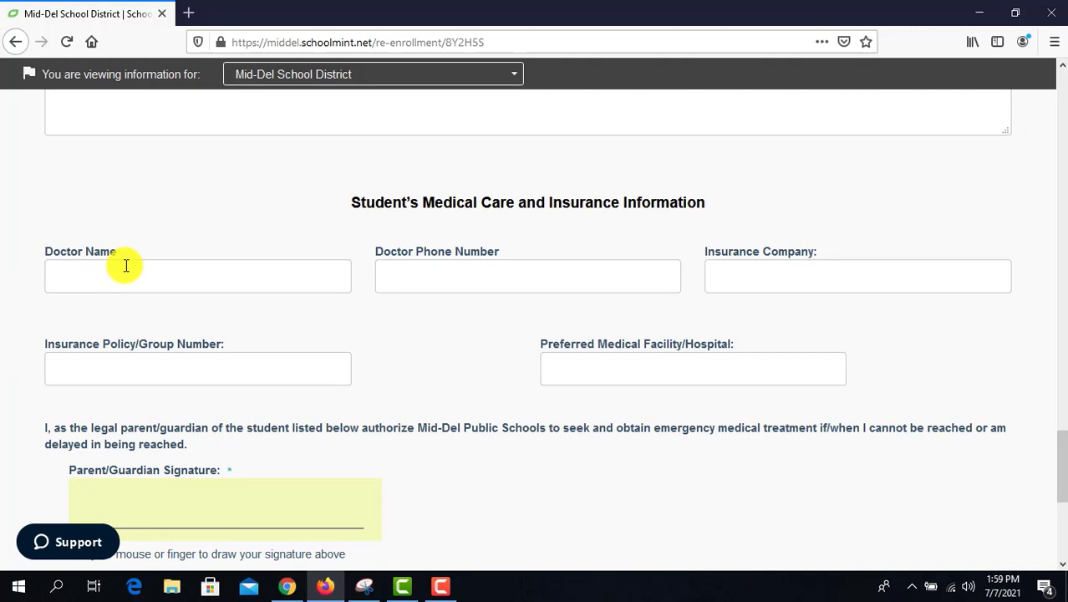
{"action": "scroll", "coordinate": [363, 370], "scroll_direction": "down", "scroll_amount": 2}
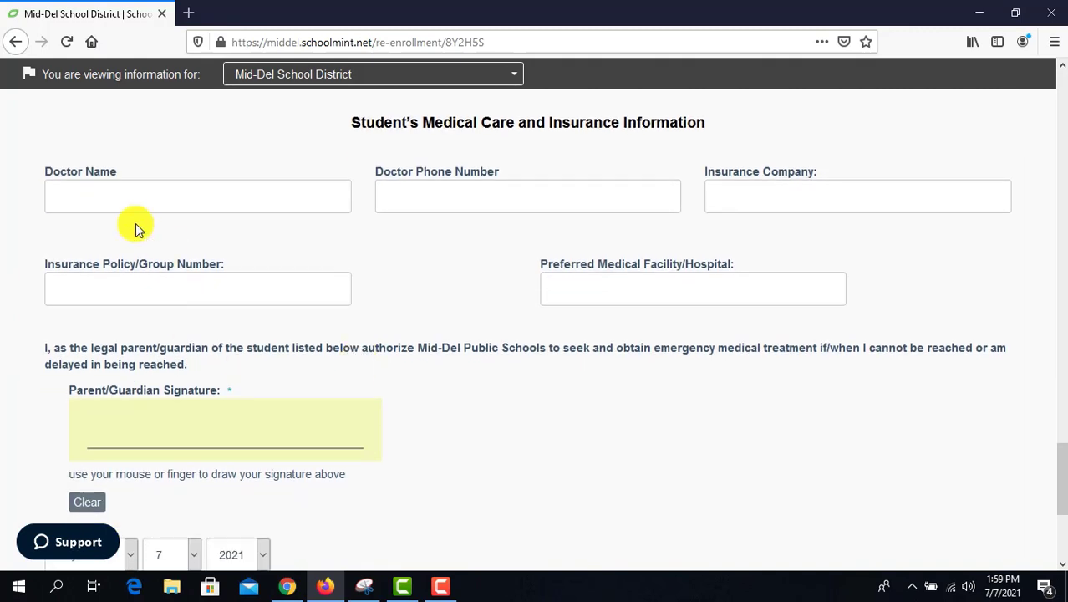
{"action": "left_click", "coordinate": [101, 195]}
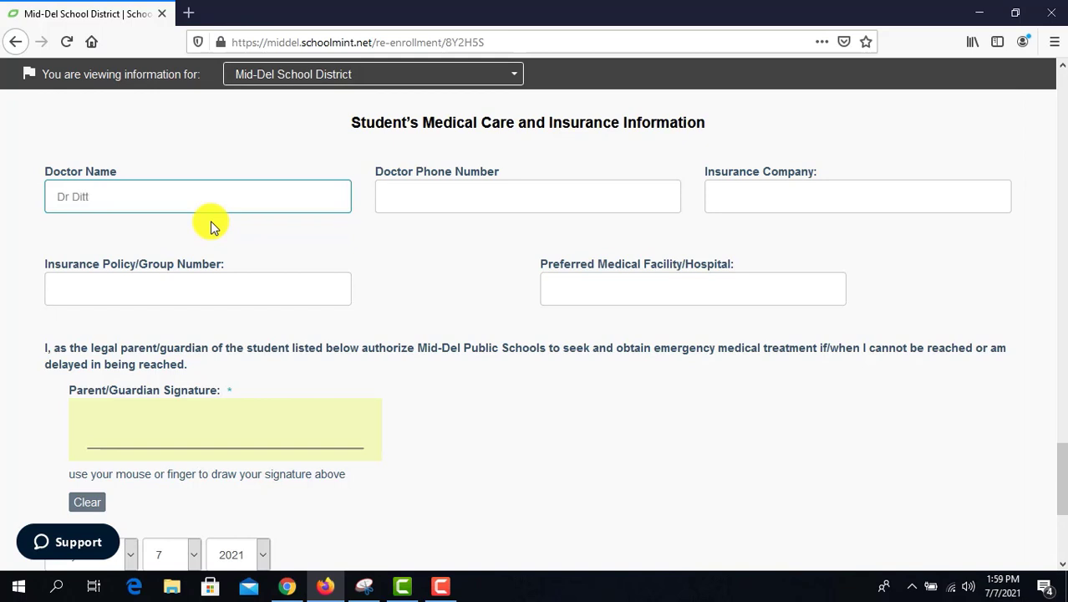
{"action": "key", "text": "Tab"}
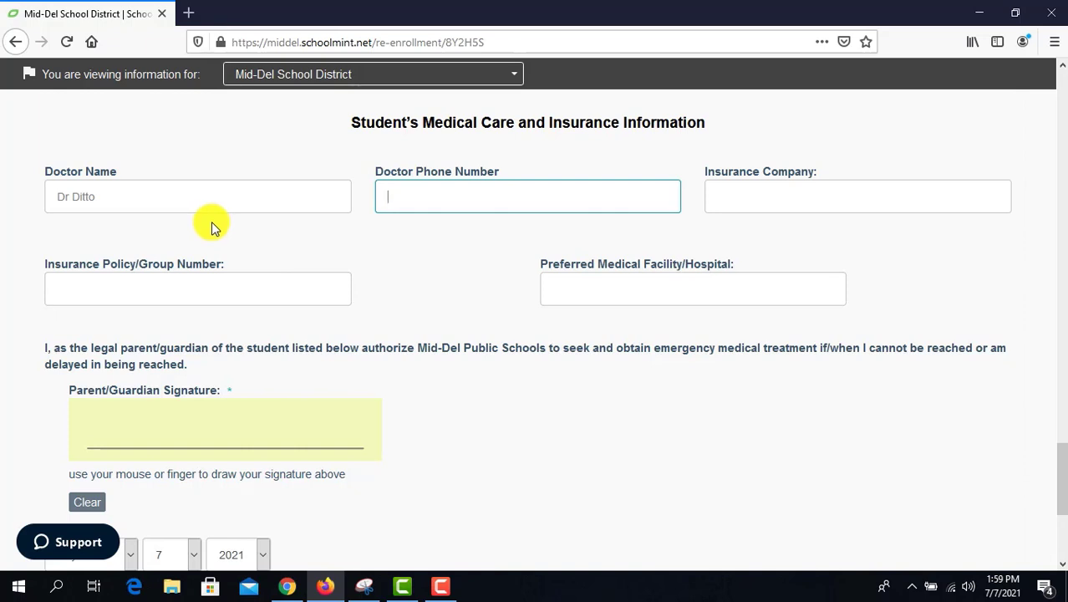
Step: Leave the remaining insurance fields blank and draw the parent/guardian signature authorizing emergency medical treatment
{"action": "scroll", "coordinate": [201, 250], "scroll_direction": "down", "scroll_amount": 1}
{"action": "left_click", "coordinate": [83, 383]}
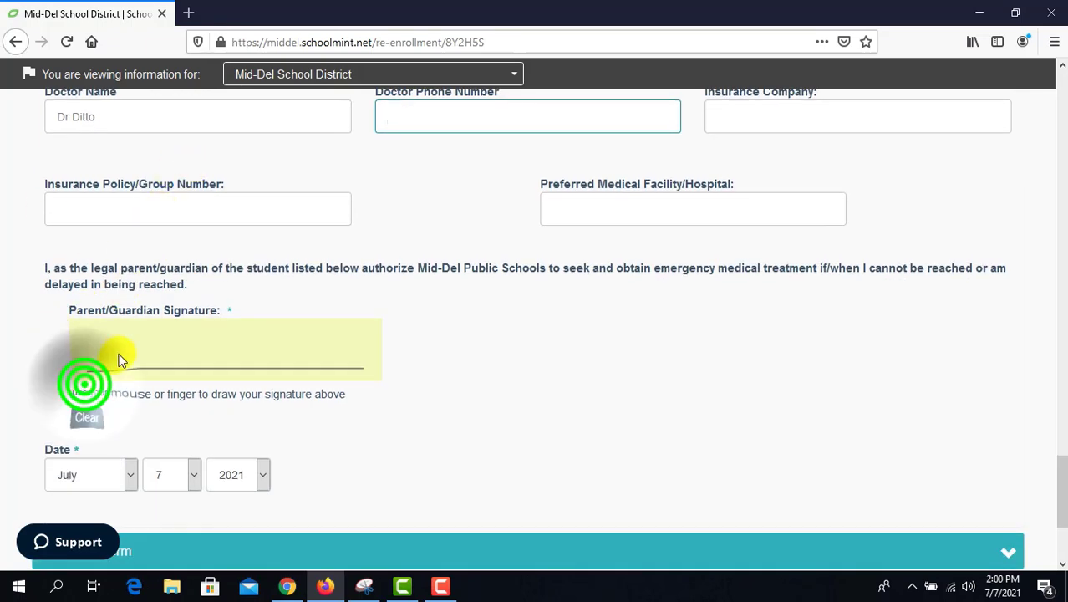
{"action": "mouse_move", "coordinate": [118, 359]}
{"action": "left_mouse_down"}
{"action": "mouse_move", "coordinate": [92, 375]}
{"action": "mouse_move", "coordinate": [114, 331]}
{"action": "mouse_move", "coordinate": [105, 355]}
{"action": "mouse_move", "coordinate": [210, 381]}
{"action": "mouse_move", "coordinate": [225, 334]}
{"action": "mouse_move", "coordinate": [251, 374]}
{"action": "mouse_move", "coordinate": [315, 346]}
{"action": "mouse_move", "coordinate": [351, 351]}
{"action": "mouse_move", "coordinate": [361, 326]}
{"action": "left_mouse_up"}
Step: Expand the Indian Ed Form and answer Yes to the student having a CDIB card
{"action": "scroll", "coordinate": [403, 352], "scroll_direction": "down", "scroll_amount": 3}
{"action": "left_click", "coordinate": [151, 344]}
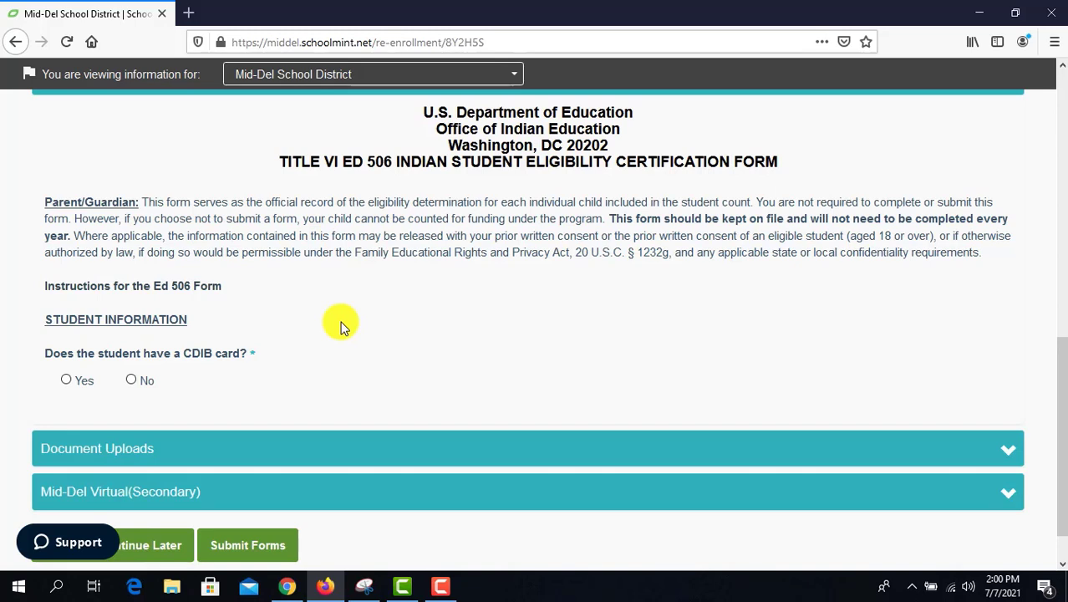
{"action": "left_click", "coordinate": [69, 381]}
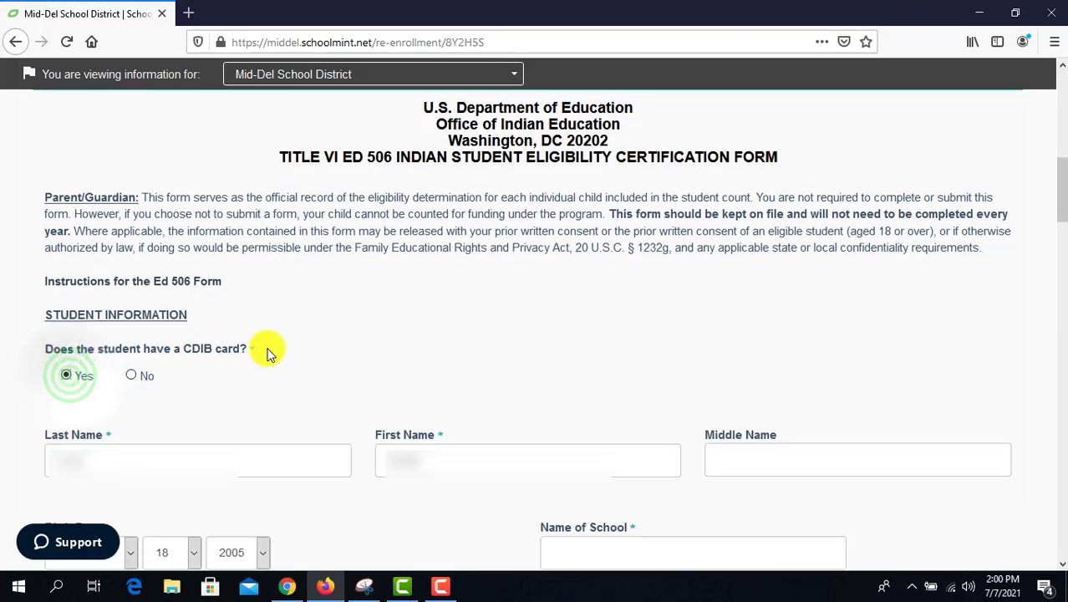
Step: Review the Indian Ed Form's tribal enrollment, proof of membership, attestation and signature fields
{"action": "scroll", "coordinate": [254, 416], "scroll_direction": "down", "scroll_amount": 3}
{"action": "scroll", "coordinate": [254, 410], "scroll_direction": "down", "scroll_amount": 1}
{"action": "scroll", "coordinate": [251, 405], "scroll_direction": "down", "scroll_amount": 1}
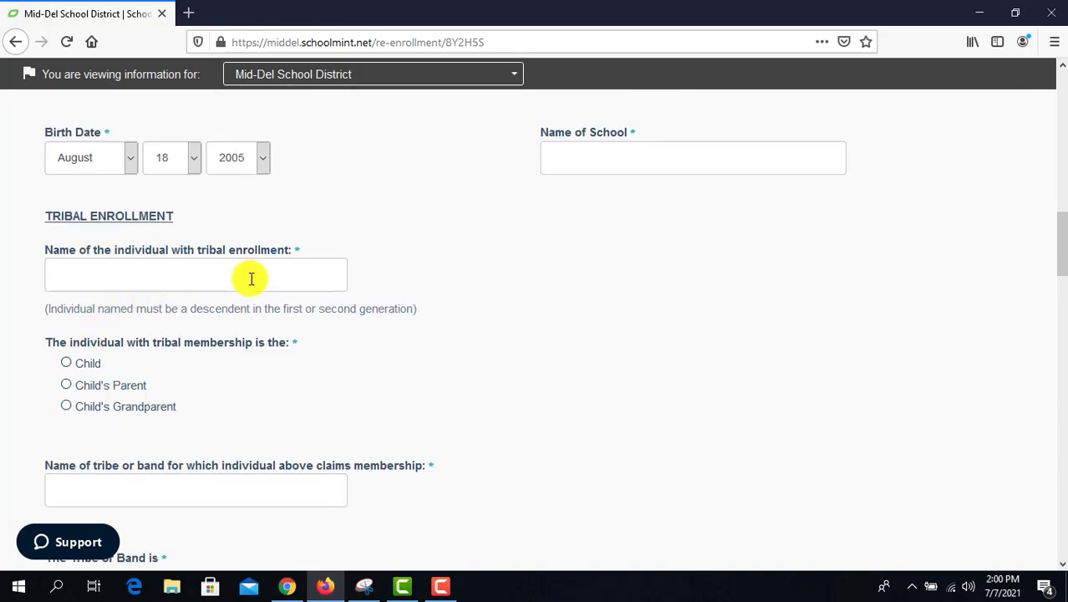
{"action": "scroll", "coordinate": [260, 293], "scroll_direction": "down", "scroll_amount": 4}
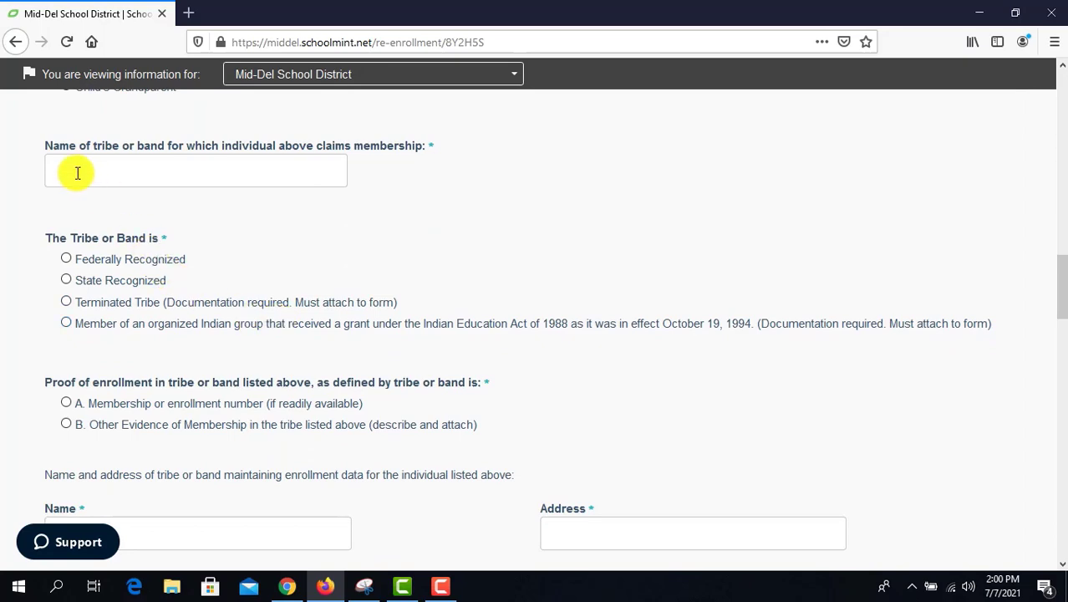
{"action": "scroll", "coordinate": [289, 286], "scroll_direction": "down", "scroll_amount": 1}
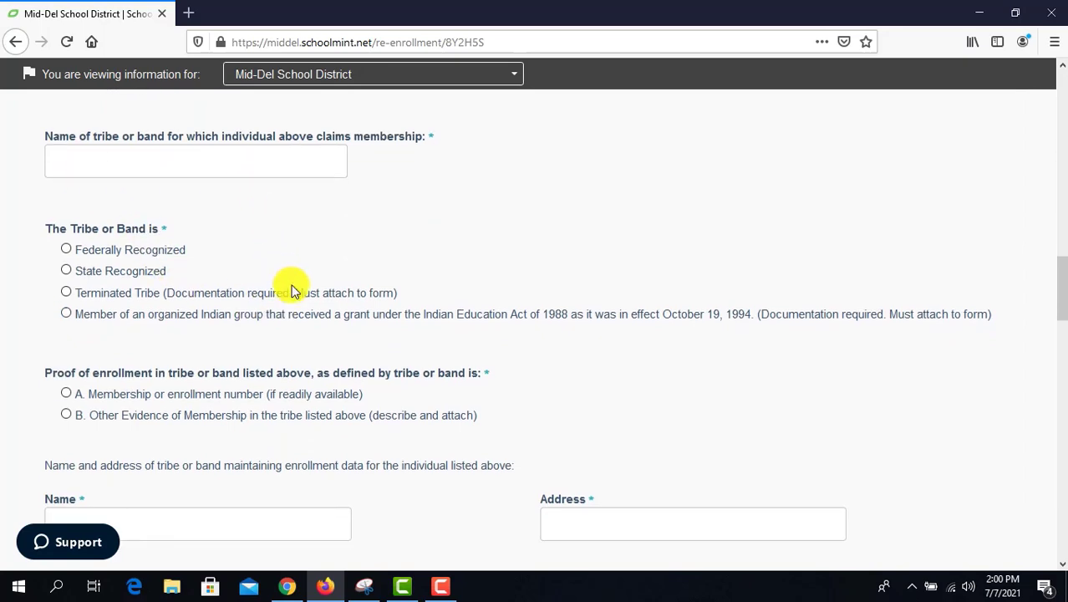
{"action": "scroll", "coordinate": [292, 289], "scroll_direction": "down", "scroll_amount": 6}
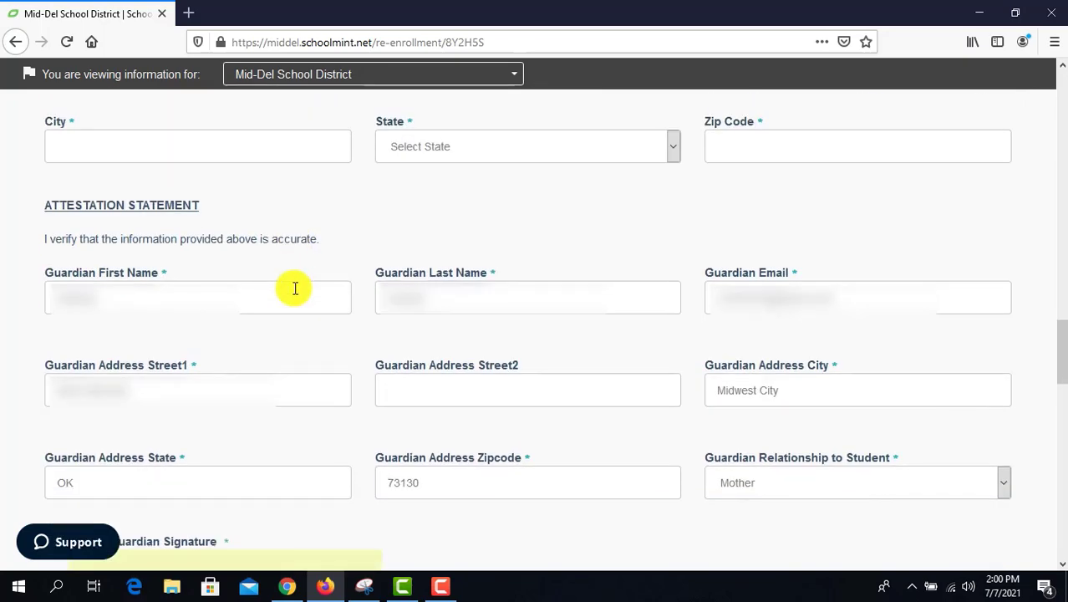
{"action": "scroll", "coordinate": [295, 289], "scroll_direction": "down", "scroll_amount": 3}
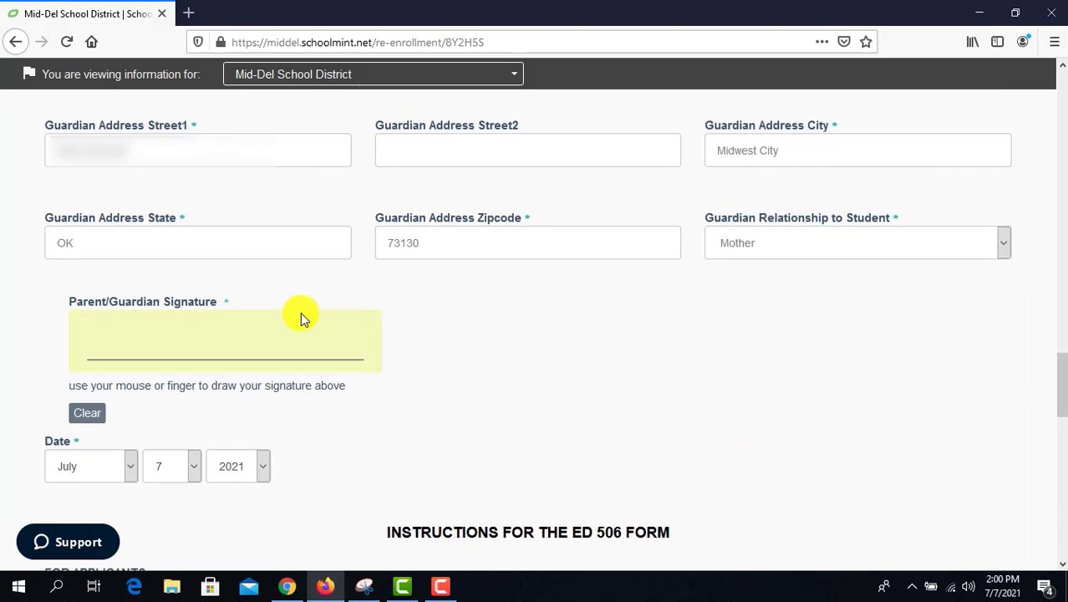
{"action": "scroll", "coordinate": [382, 375], "scroll_direction": "up", "scroll_amount": 9}
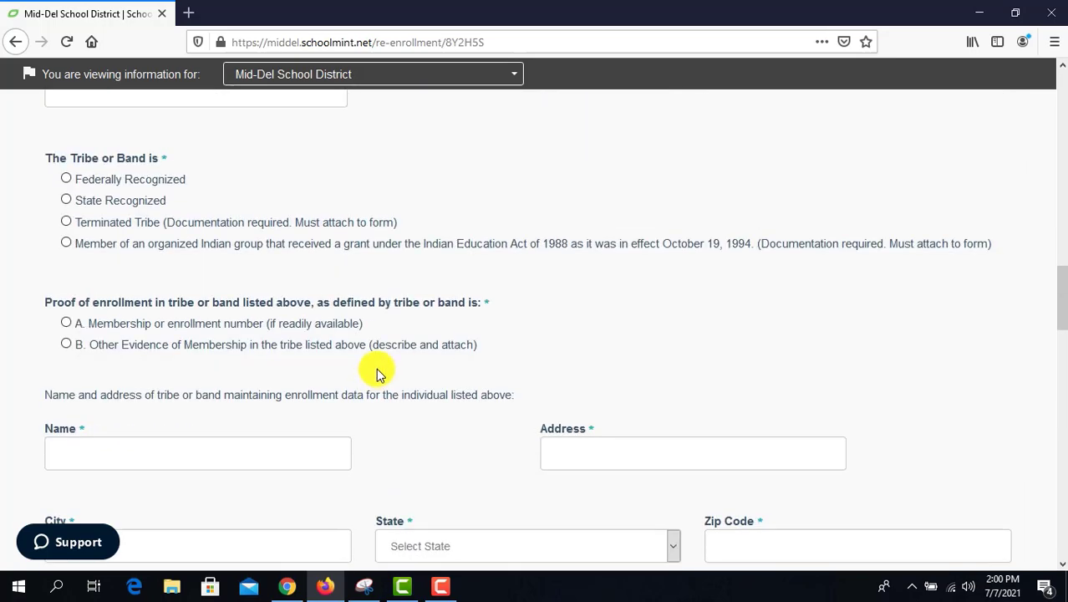
Step: Change the Indian Ed Form's answer to No for the student having a CDIB card
{"action": "scroll", "coordinate": [393, 405], "scroll_direction": "up", "scroll_amount": 4}
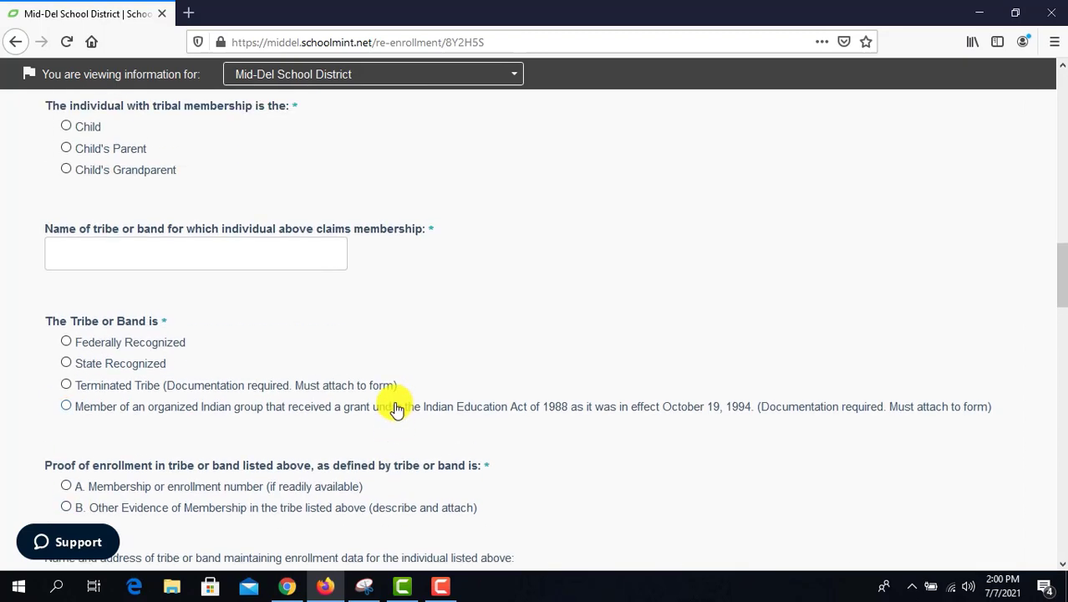
{"action": "scroll", "coordinate": [397, 416], "scroll_direction": "up", "scroll_amount": 6}
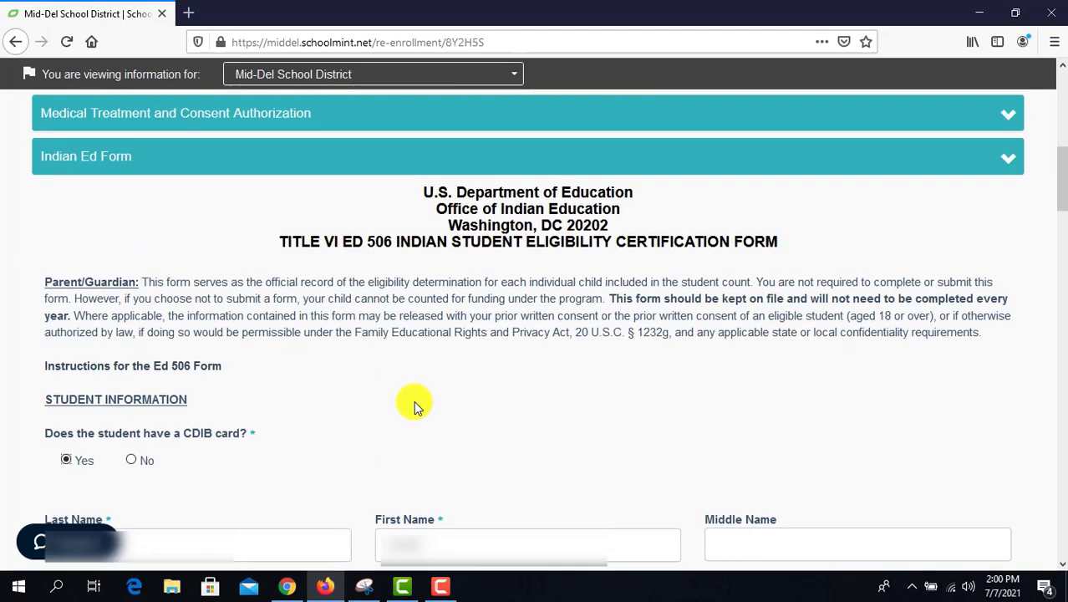
{"action": "left_click", "coordinate": [131, 459]}
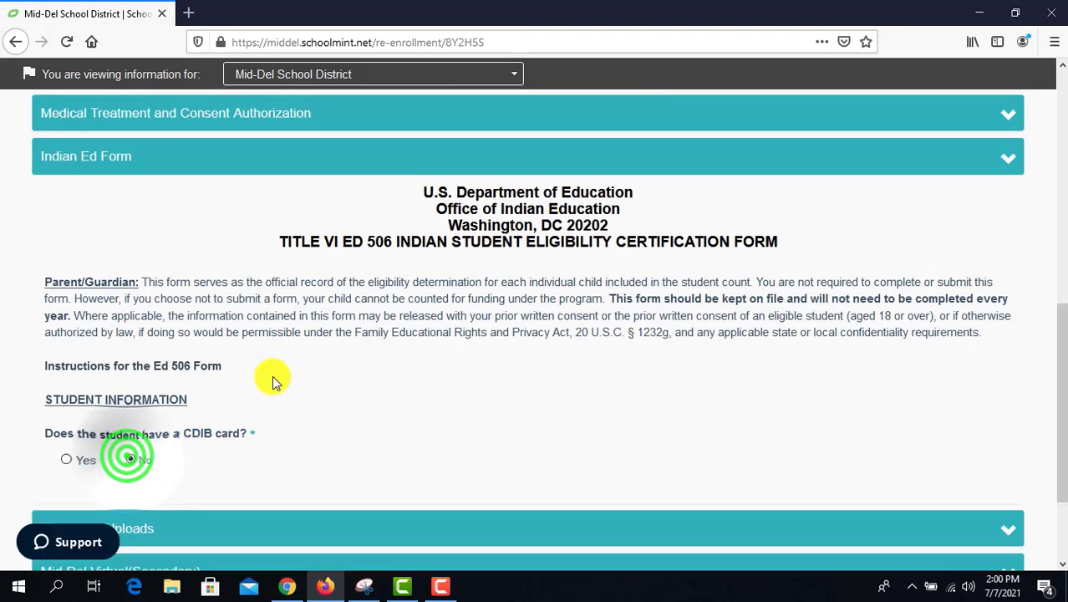
Step: Expand Document Uploads and review the ID, utility bill, apartment lease, miscellaneous, custody/legal and IEP/504 upload fields
{"action": "scroll", "coordinate": [73, 331], "scroll_direction": "down", "scroll_amount": 3}
{"action": "left_click", "coordinate": [127, 399]}
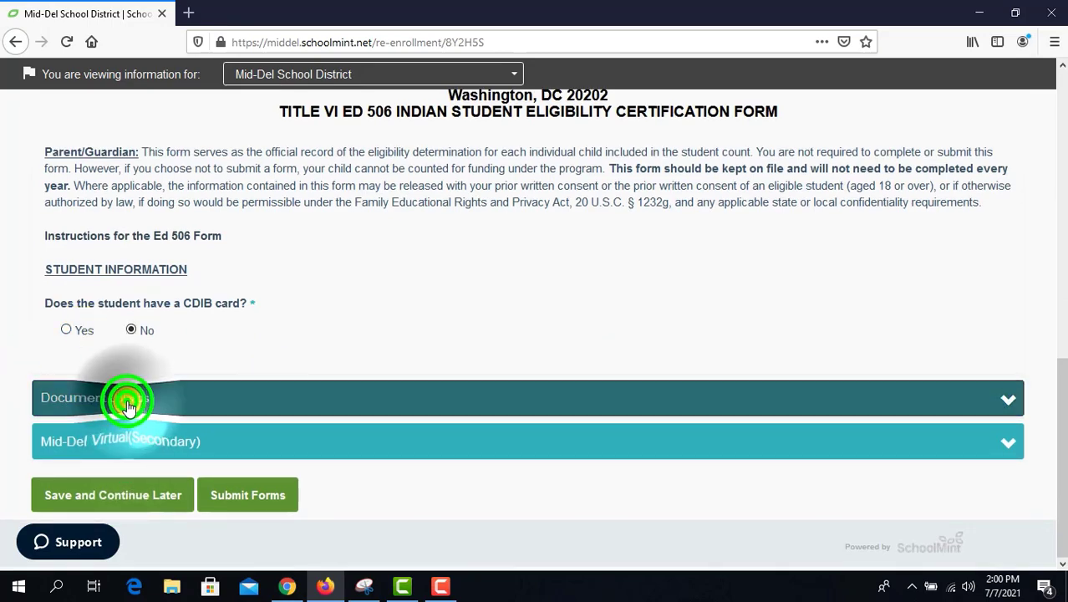
{"action": "scroll", "coordinate": [241, 333], "scroll_direction": "down", "scroll_amount": 5}
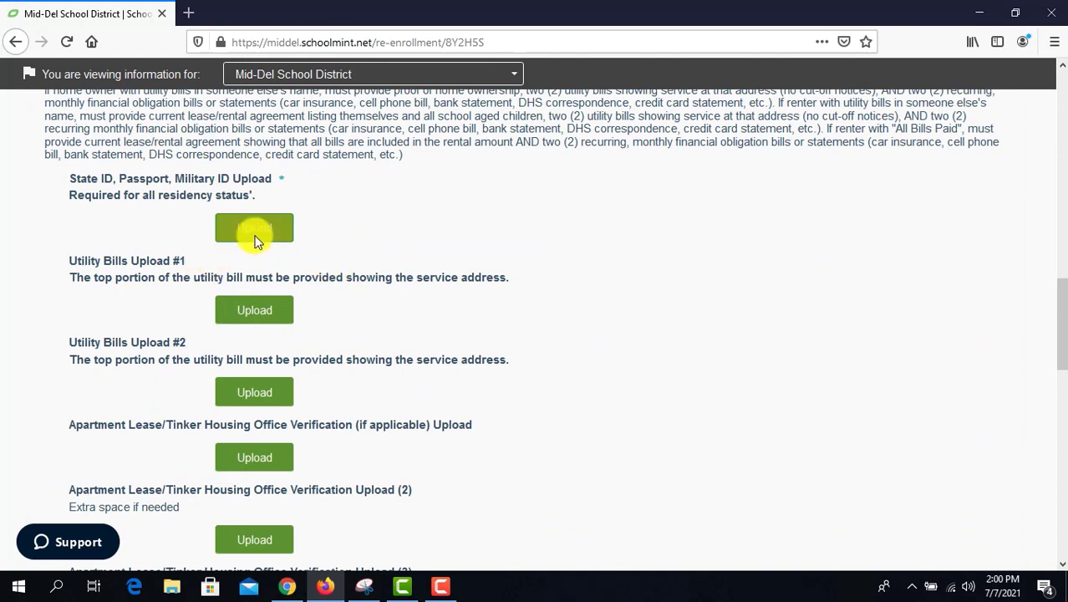
{"action": "scroll", "coordinate": [251, 242], "scroll_direction": "down", "scroll_amount": 2}
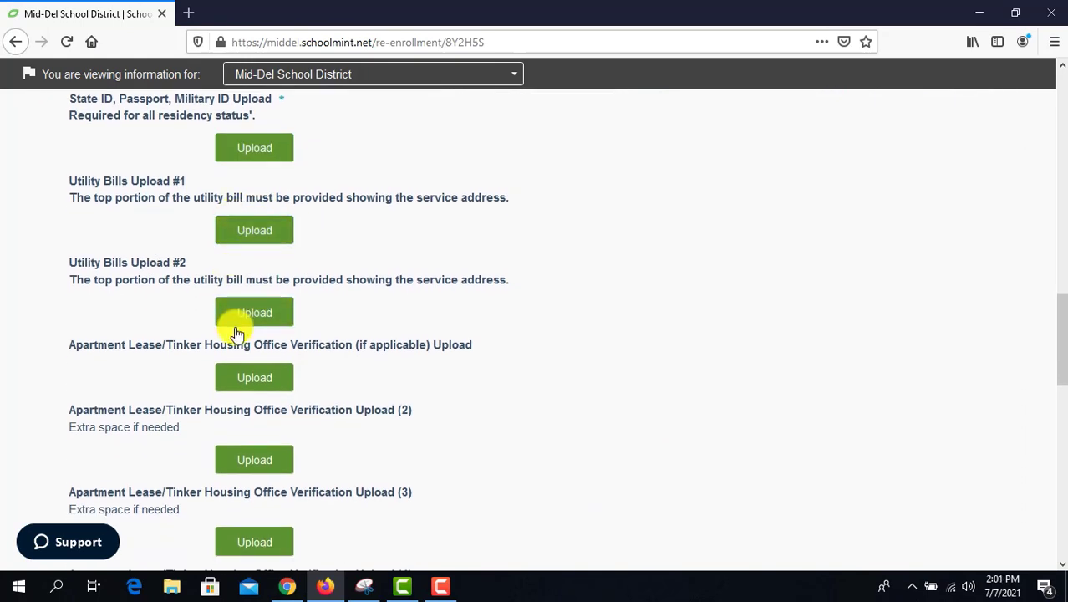
{"action": "scroll", "coordinate": [317, 326], "scroll_direction": "down", "scroll_amount": 10}
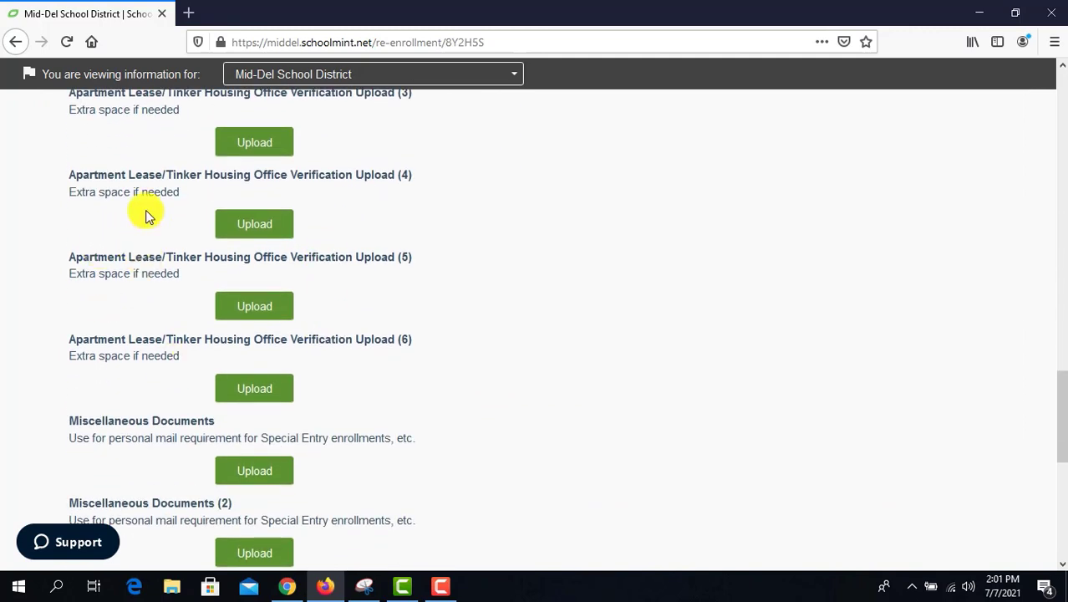
{"action": "scroll", "coordinate": [154, 264], "scroll_direction": "up", "scroll_amount": 4}
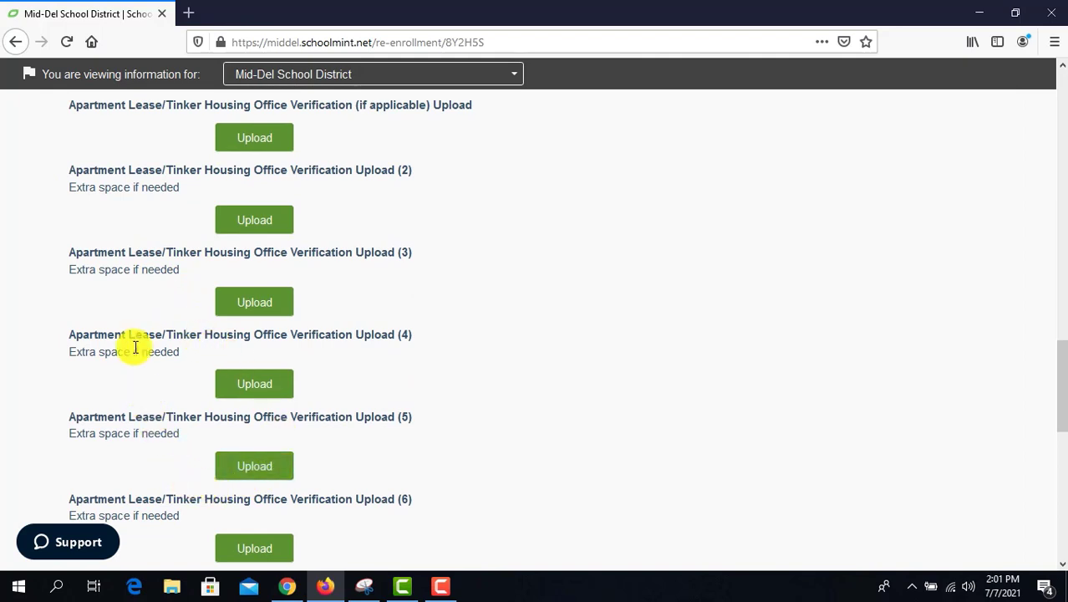
{"action": "scroll", "coordinate": [169, 433], "scroll_direction": "down", "scroll_amount": 1}
{"action": "scroll", "coordinate": [169, 432], "scroll_direction": "down", "scroll_amount": 4}
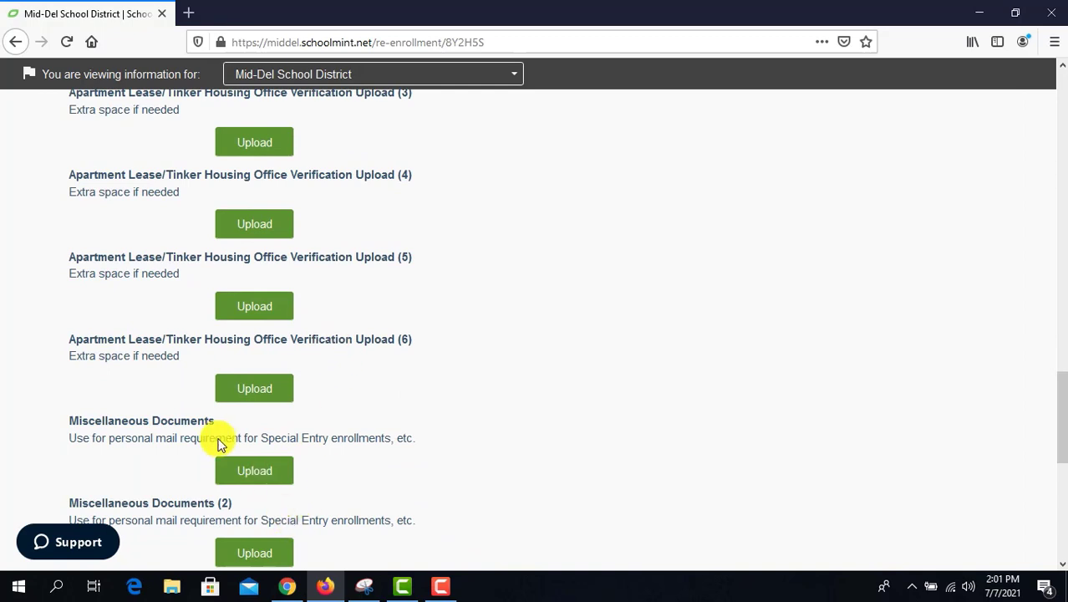
{"action": "scroll", "coordinate": [144, 393], "scroll_direction": "down", "scroll_amount": 1}
{"action": "scroll", "coordinate": [151, 381], "scroll_direction": "down", "scroll_amount": 2}
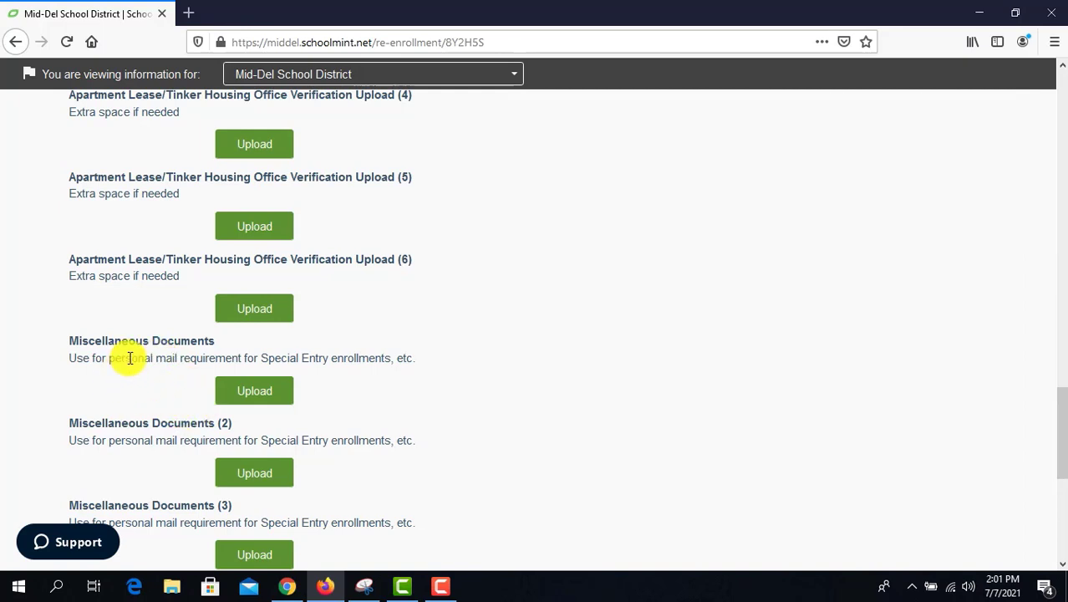
{"action": "scroll", "coordinate": [125, 355], "scroll_direction": "down", "scroll_amount": 5}
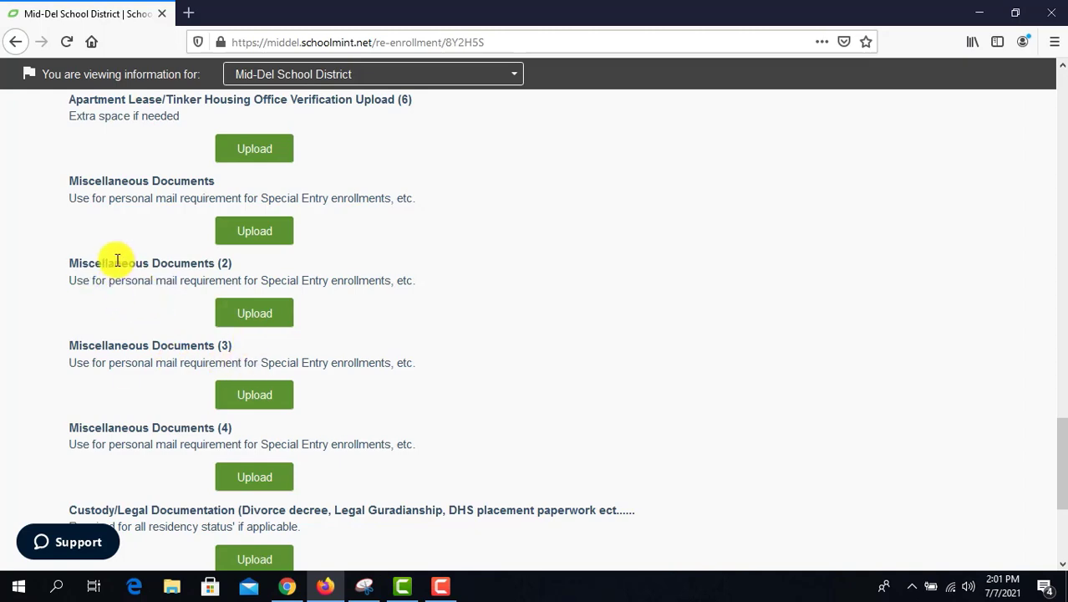
{"action": "scroll", "coordinate": [119, 263], "scroll_direction": "up", "scroll_amount": 7}
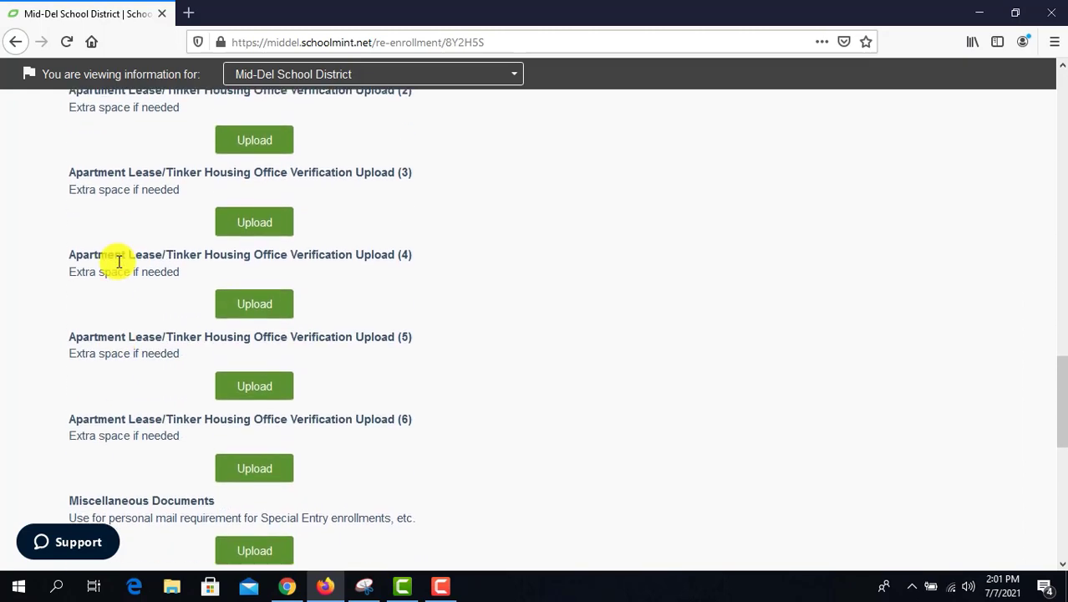
{"action": "scroll", "coordinate": [148, 282], "scroll_direction": "down", "scroll_amount": 1}
{"action": "scroll", "coordinate": [148, 283], "scroll_direction": "down", "scroll_amount": 6}
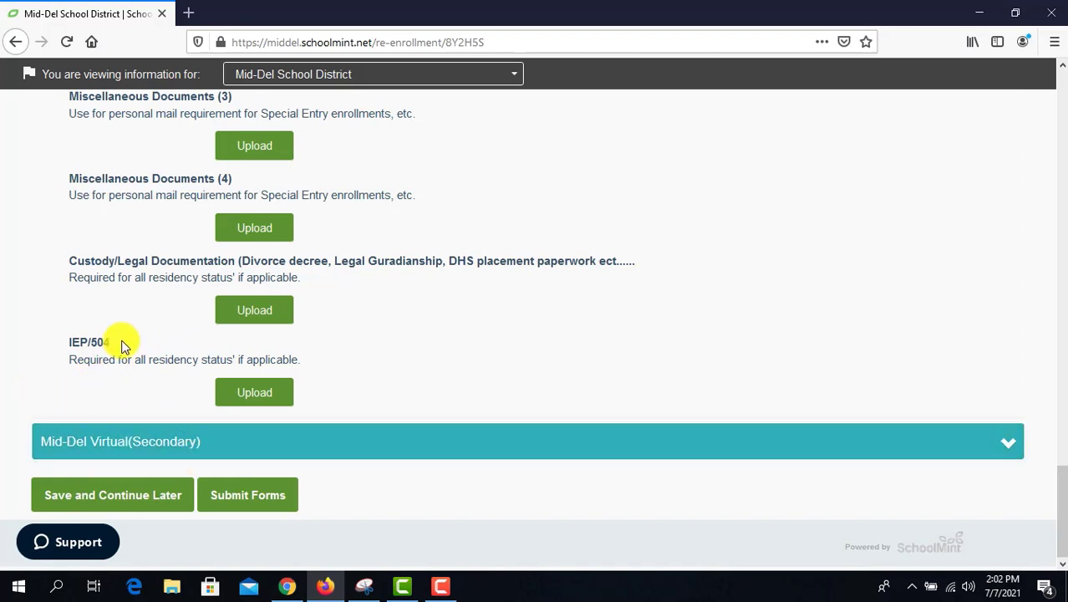
{"action": "scroll", "coordinate": [148, 358], "scroll_direction": "up", "scroll_amount": 2}
{"action": "scroll", "coordinate": [148, 361], "scroll_direction": "down", "scroll_amount": 2}
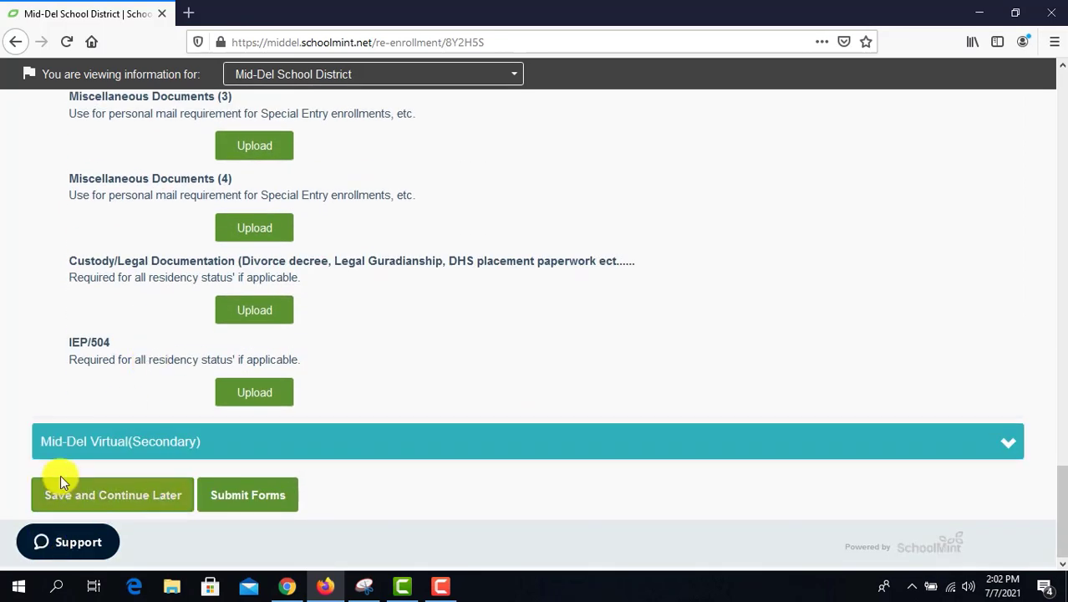
Step: Answer Yes to Mid-Del virtual classes in the Mid-Del Virtual(Secondary) section and briefly view the linked Secondary Application
{"action": "left_click", "coordinate": [115, 445]}
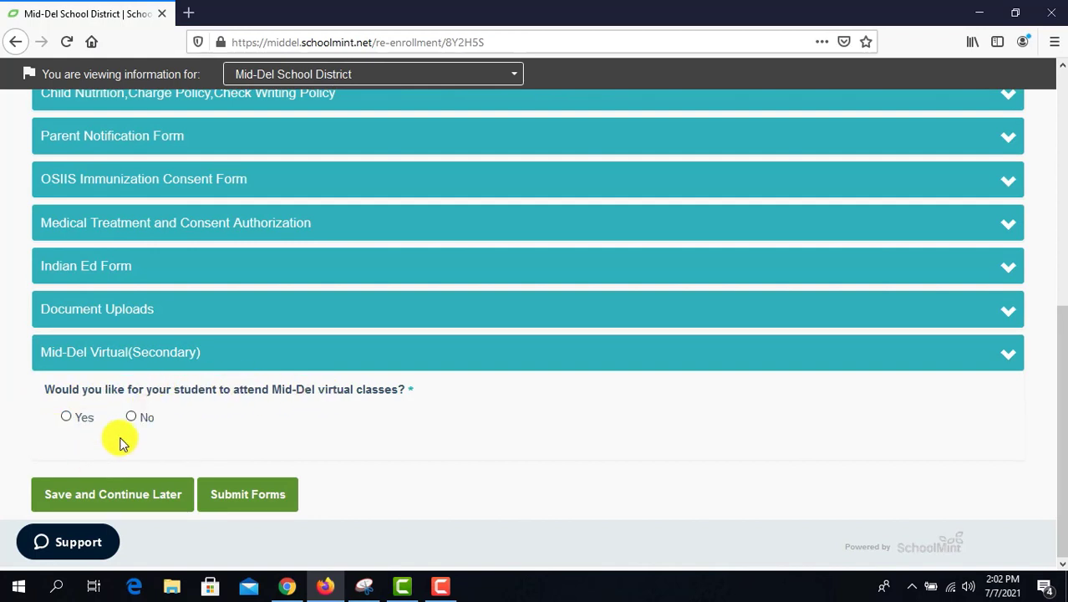
{"action": "left_click", "coordinate": [66, 416]}
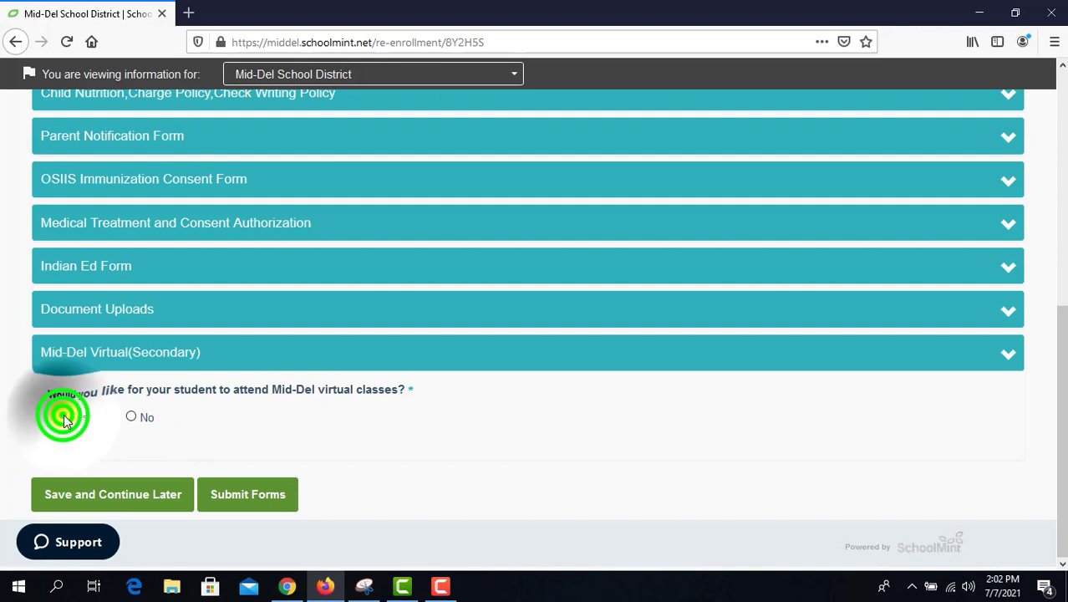
{"action": "scroll", "coordinate": [204, 410], "scroll_direction": "down", "scroll_amount": 1}
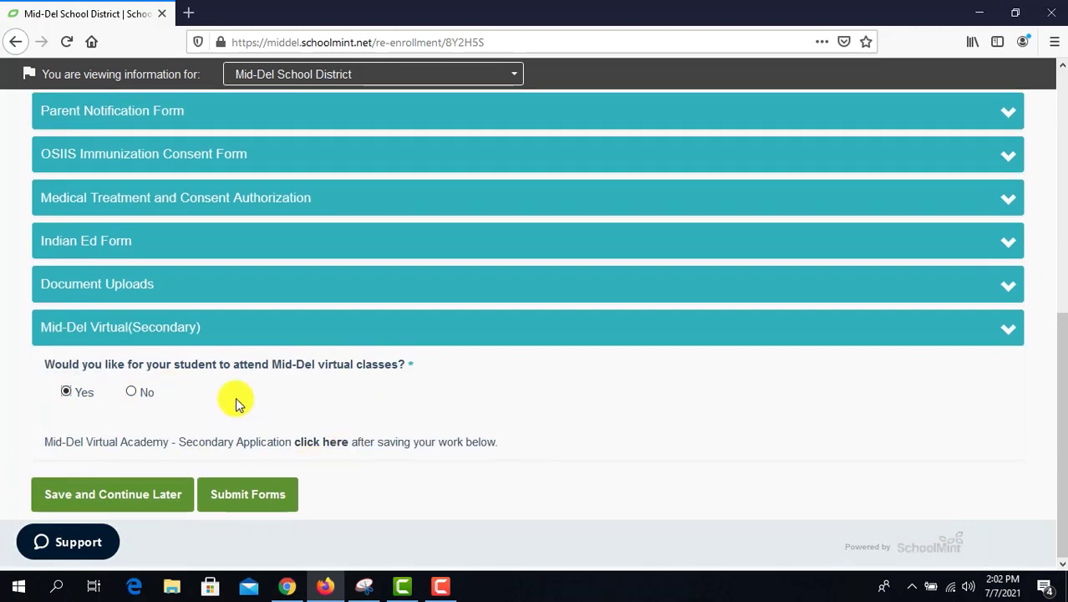
{"action": "left_click", "coordinate": [315, 445]}
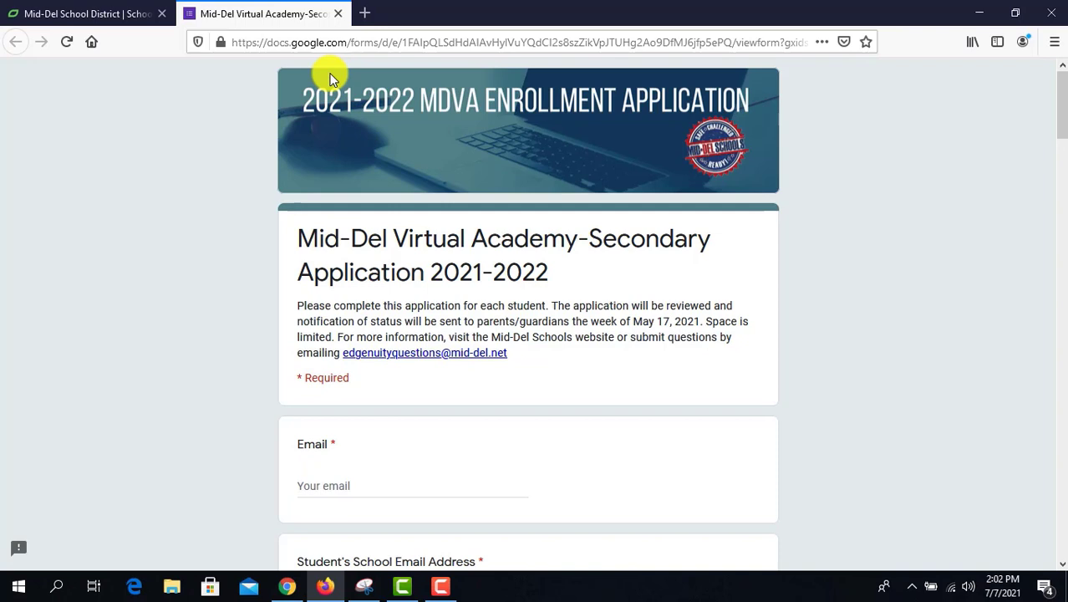
{"action": "left_click", "coordinate": [338, 18]}
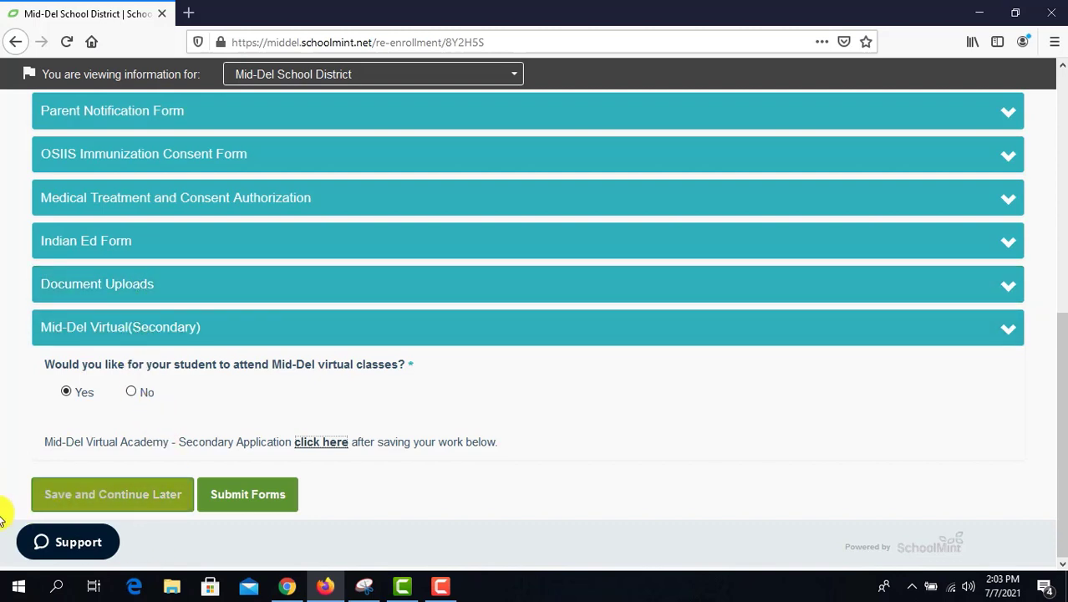
Step: Save the re-enrollment forms to continue later without submitting them
{"action": "left_click", "coordinate": [124, 496]}
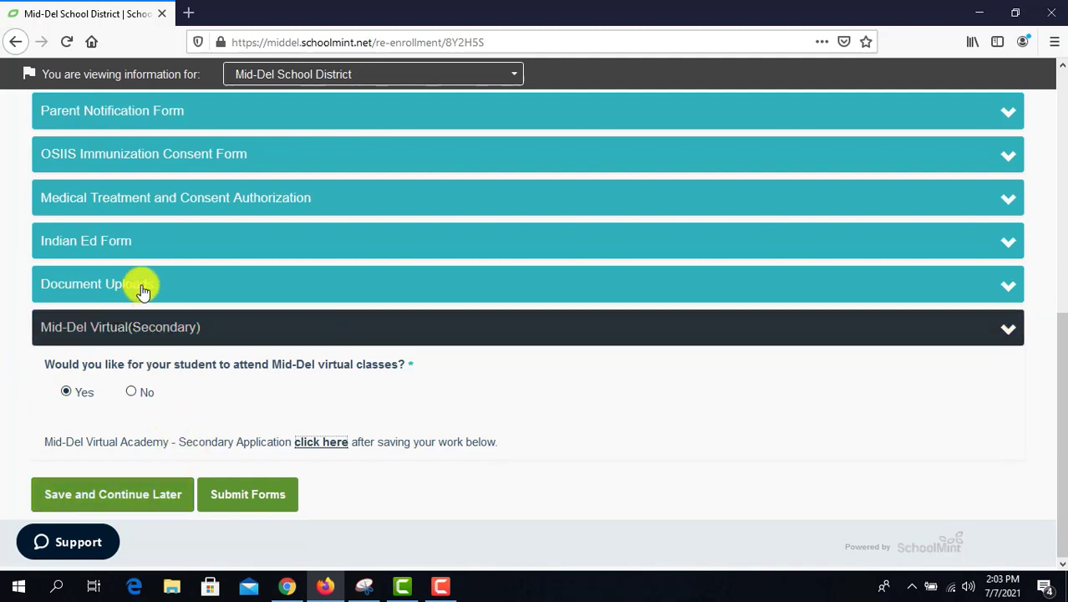
{"action": "left_click", "coordinate": [117, 499]}
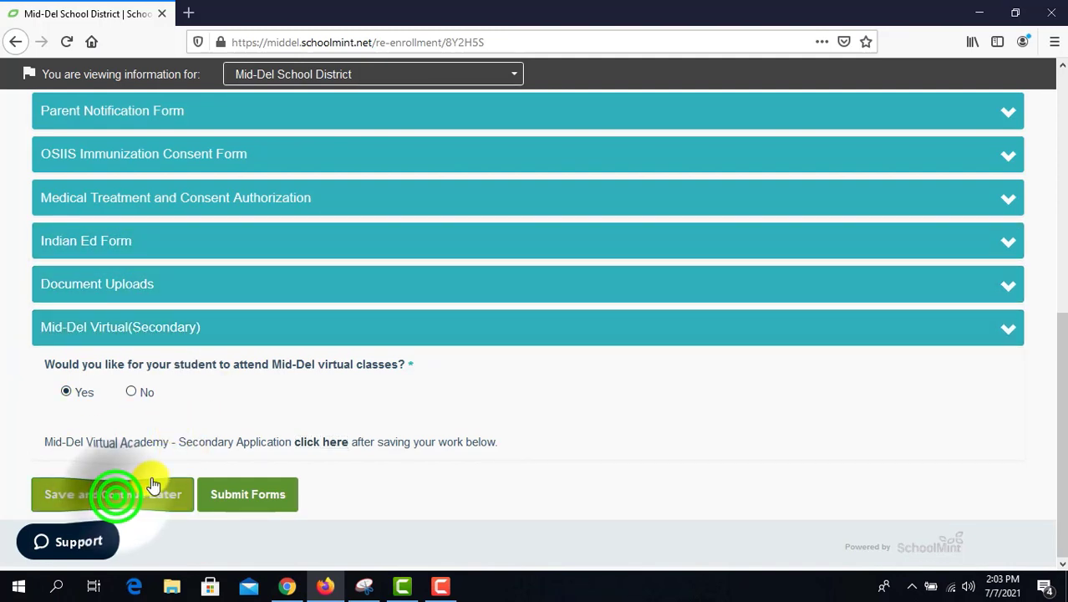